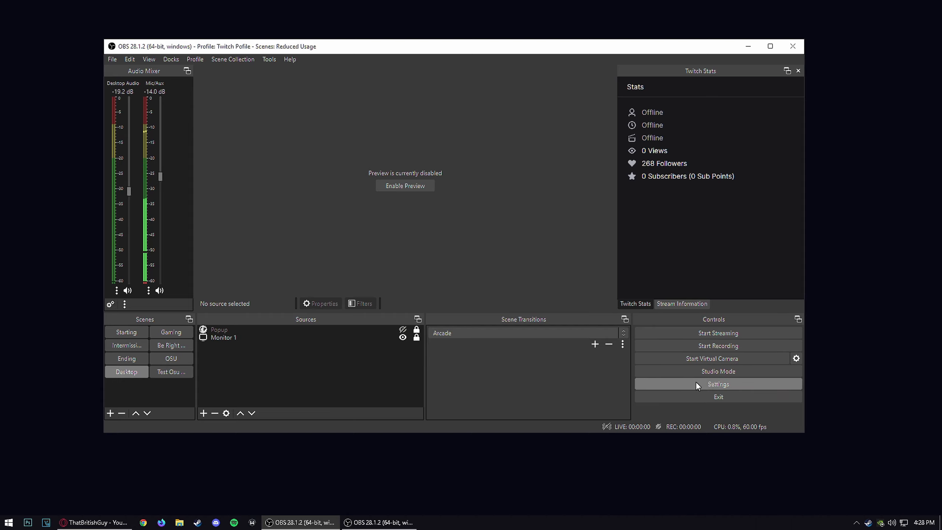
Step: Open speedtest.net in a new tab of the Opera browser and run an internet speed test
click(696, 382)
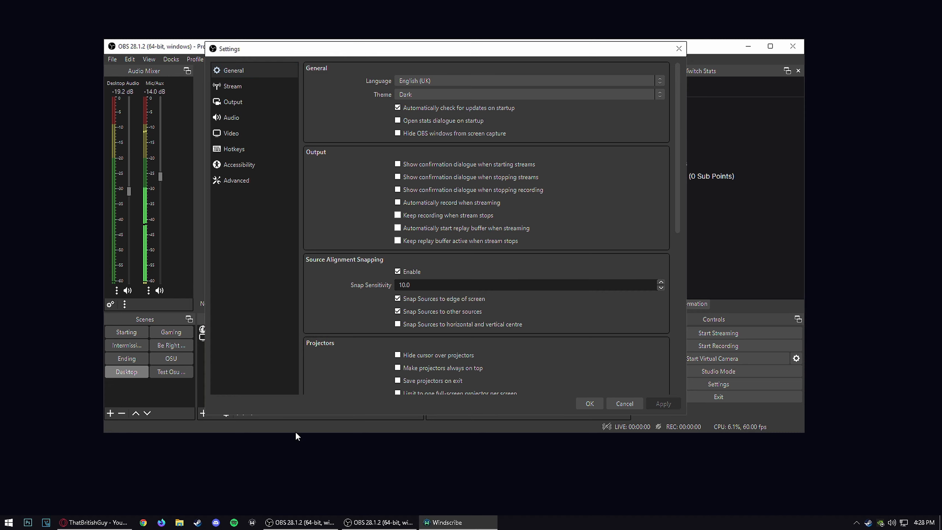
mouse_move(99, 523)
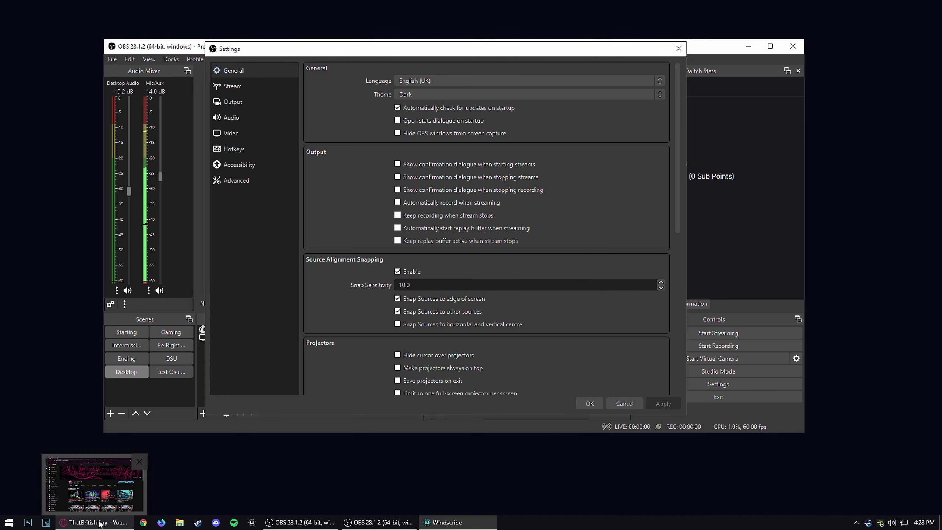
click(133, 474)
click(124, 7)
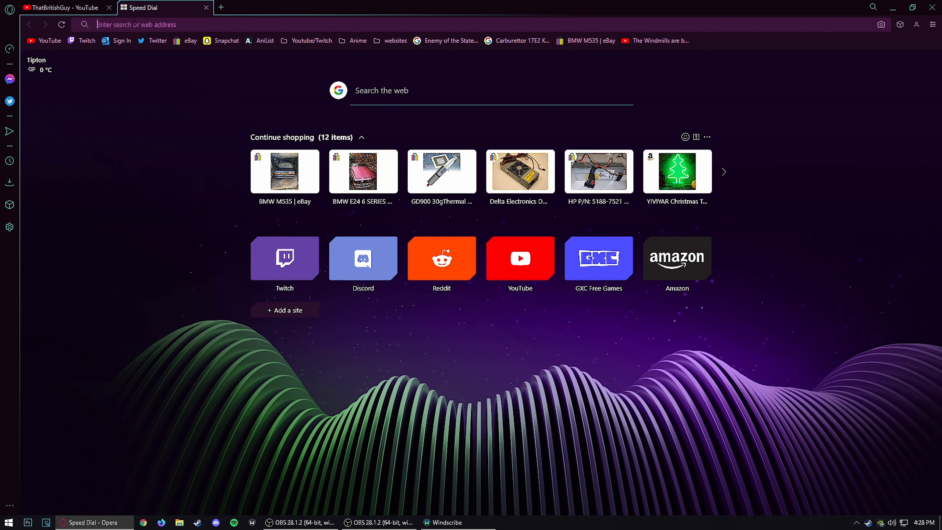
click(135, 23)
text(speed)
key(Return)
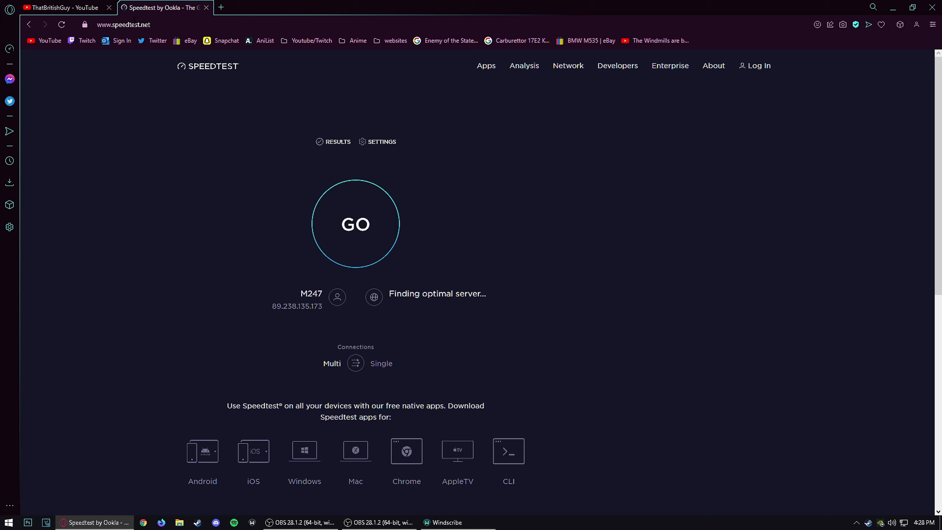
click(357, 245)
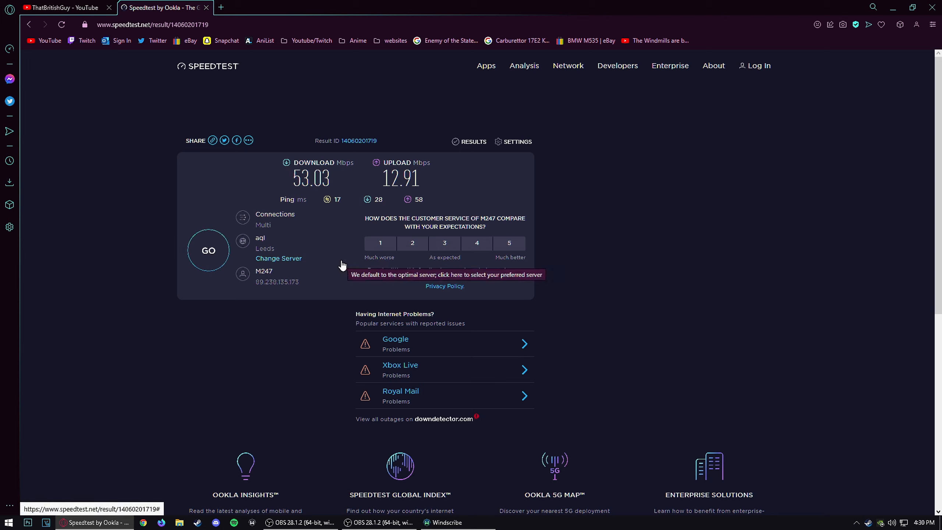
Step: Highlight the upload speed in the speed test result, closing the OBS settings and moving its window aside to see it
double_click(397, 178)
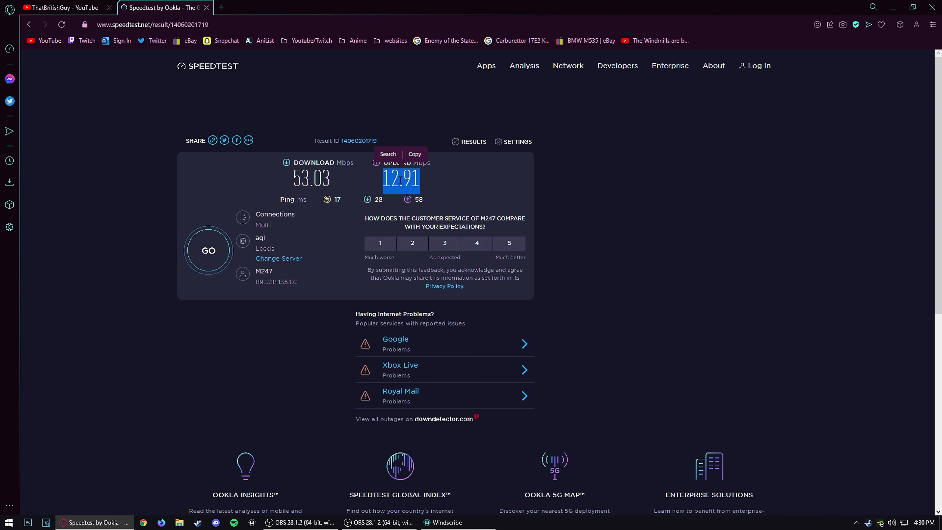
click(378, 522)
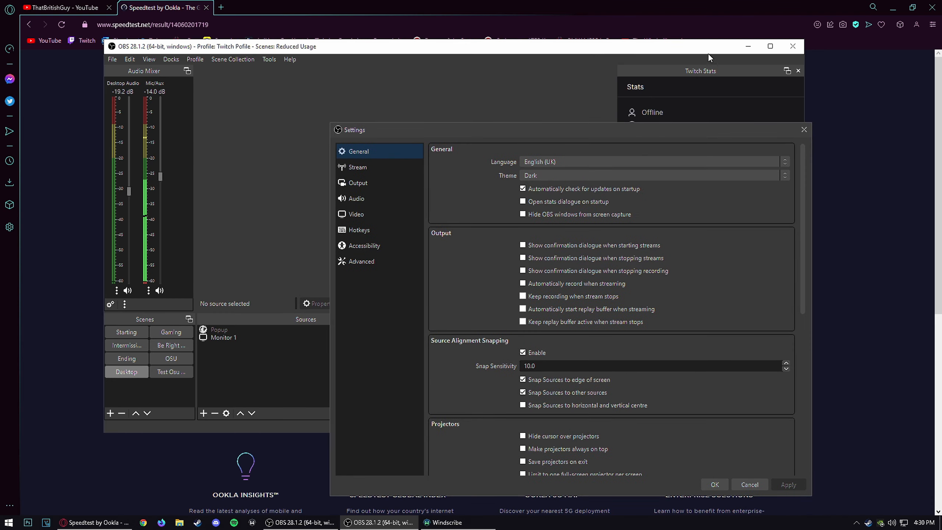
click(802, 129)
drag(614, 46, 613, 211)
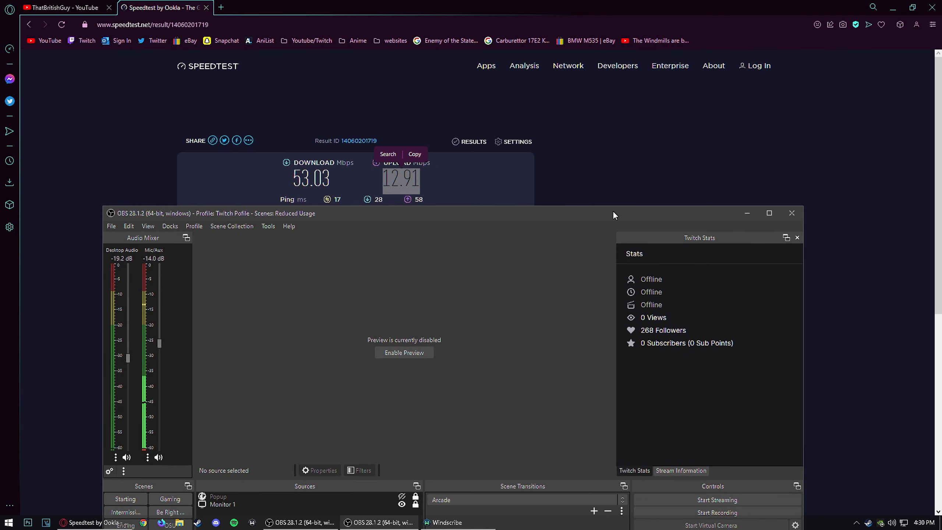
click(385, 180)
drag(384, 181, 543, 267)
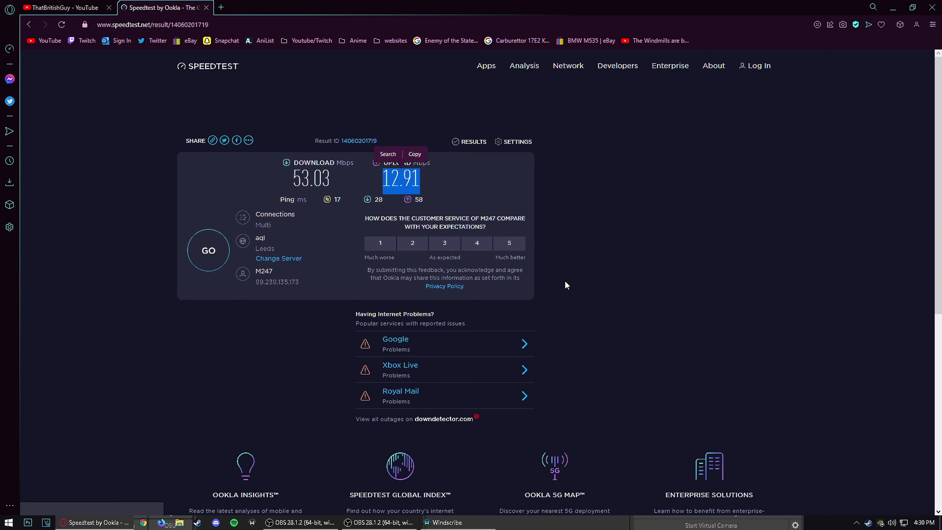
Step: In OBS's streaming output settings, select NVIDIA NVENC H.264 as the encoder
click(378, 522)
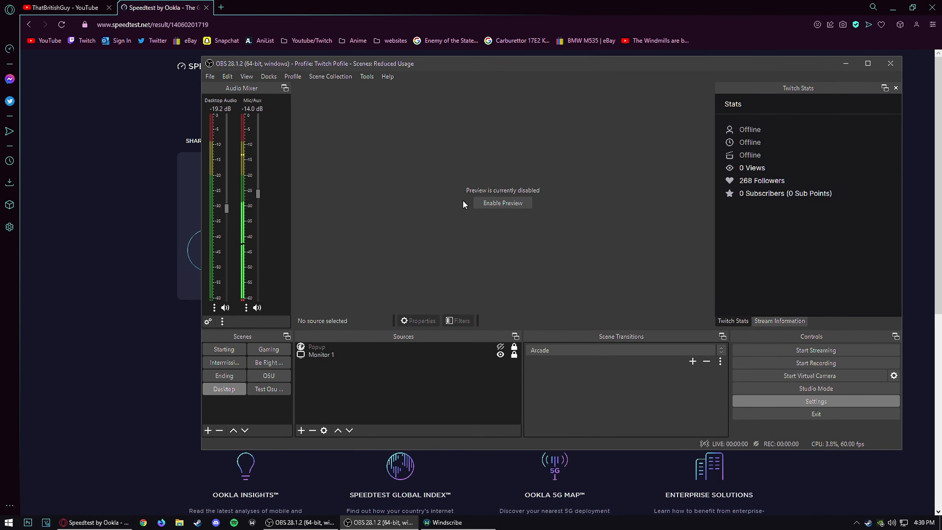
click(352, 119)
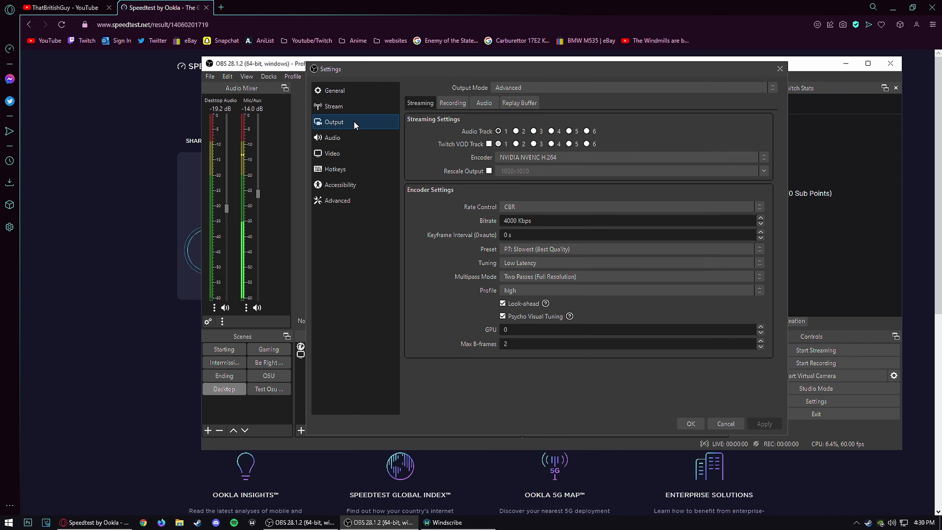
drag(371, 68, 343, 80)
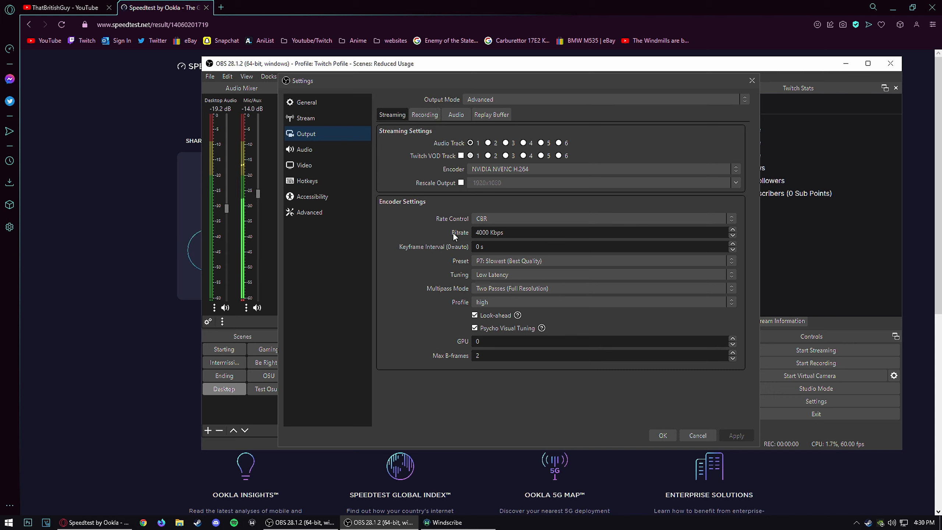
click(485, 170)
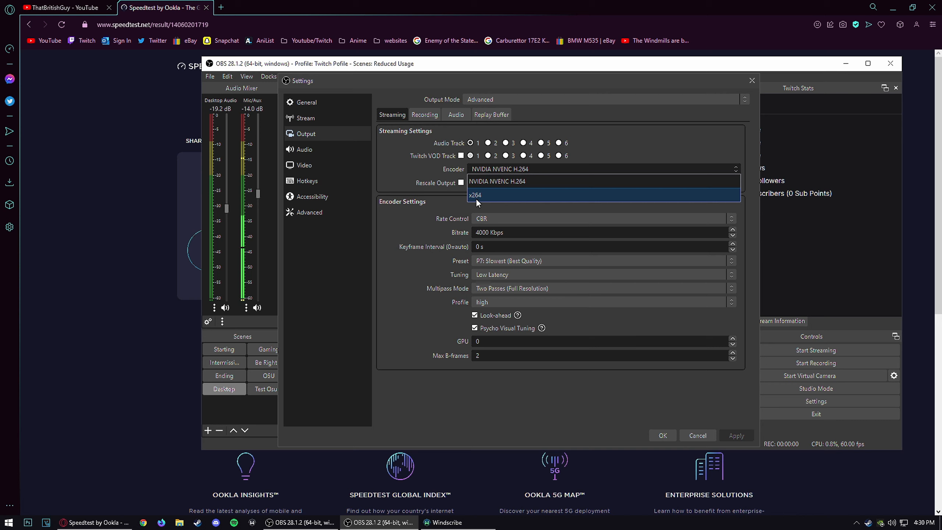
click(496, 179)
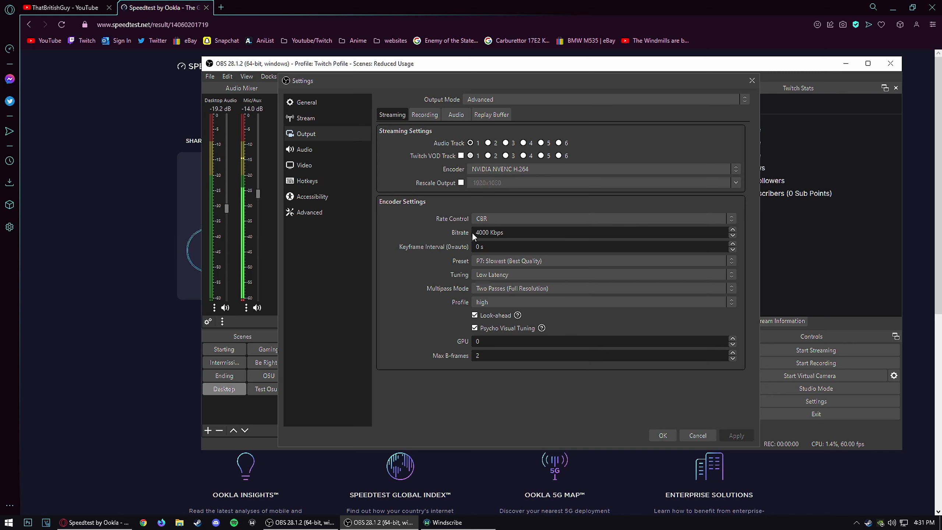
Step: Set the streaming bitrate to 4500 Kbps
drag(476, 233, 479, 232)
text(12)
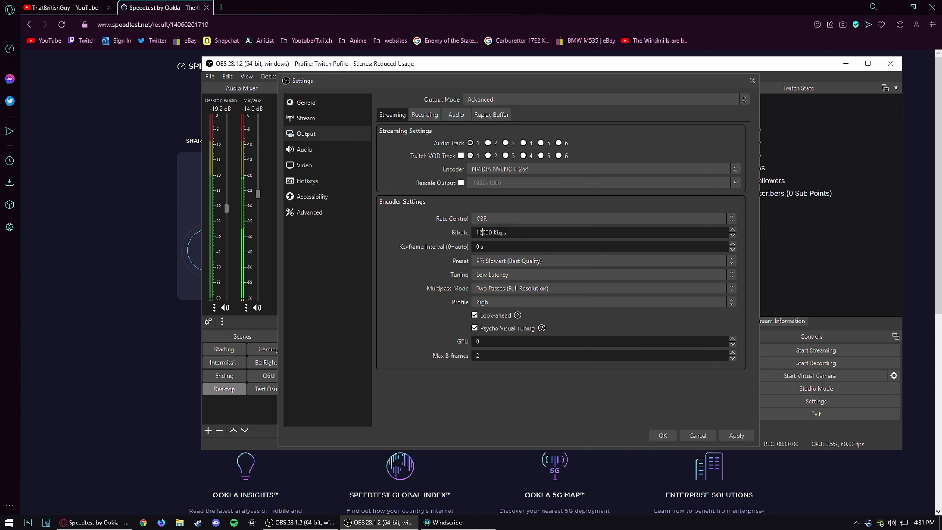
double_click(489, 235)
drag(510, 235, 466, 236)
click(519, 233)
drag(519, 231, 440, 233)
text(4600)
key(BackSpace)
text(5)
drag(560, 230, 461, 233)
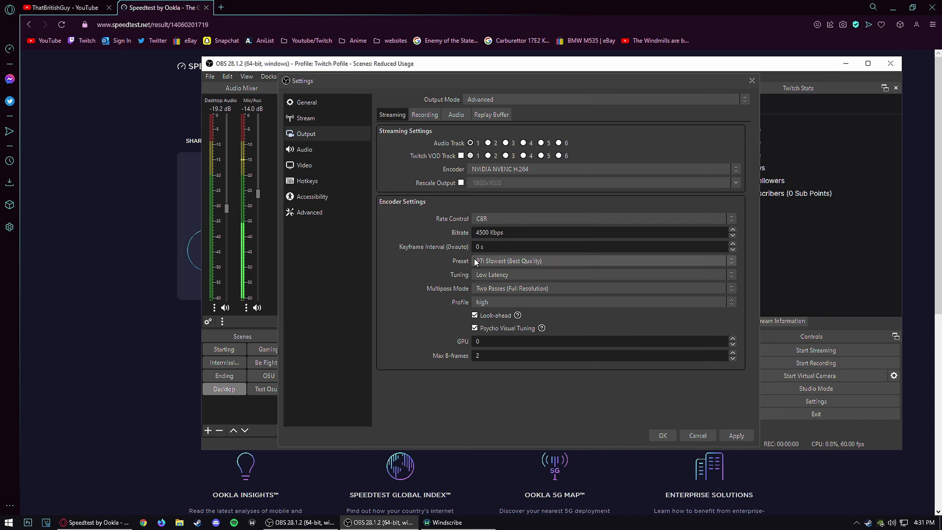
Step: Choose P7: Slowest (Best Quality) as the encoder preset
click(496, 248)
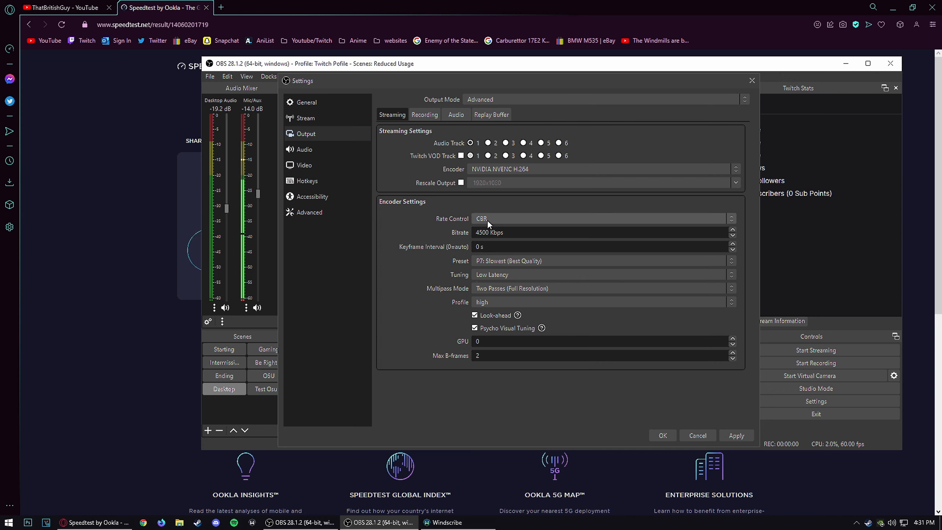
click(477, 260)
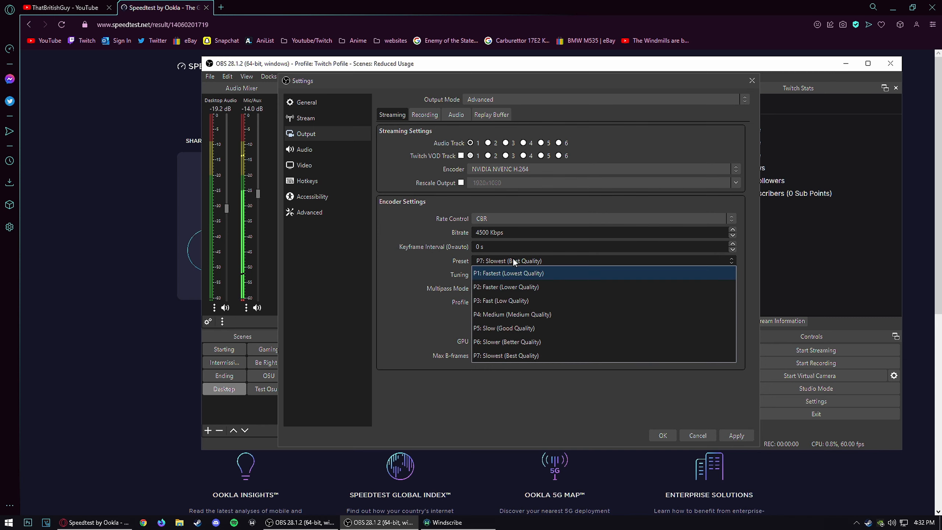
click(504, 260)
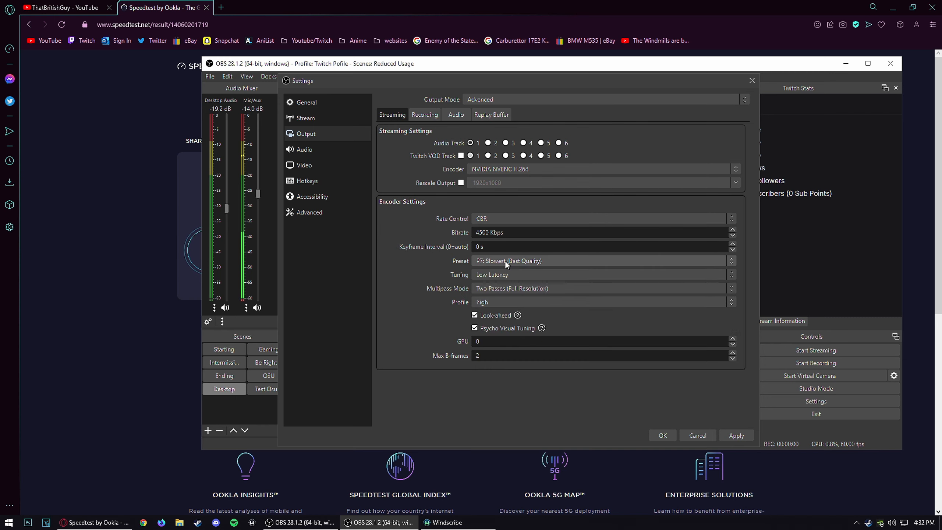
click(510, 259)
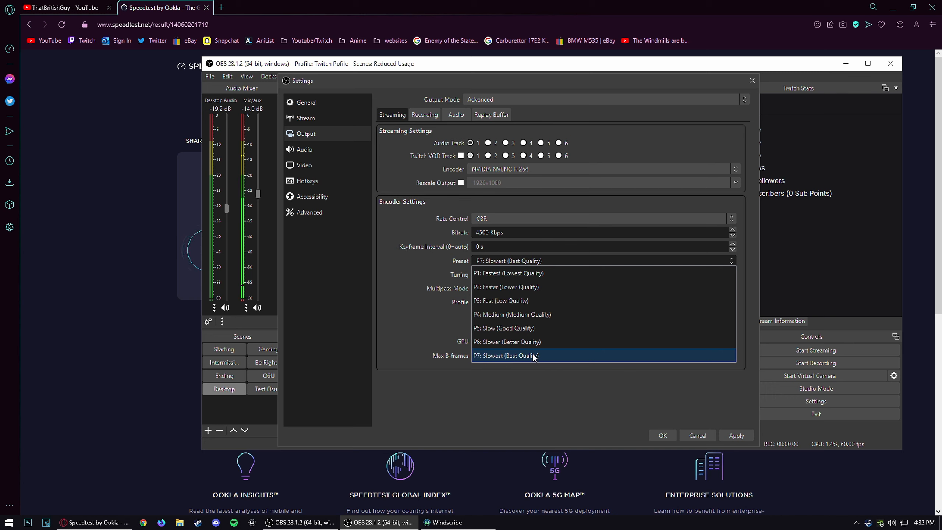
click(517, 356)
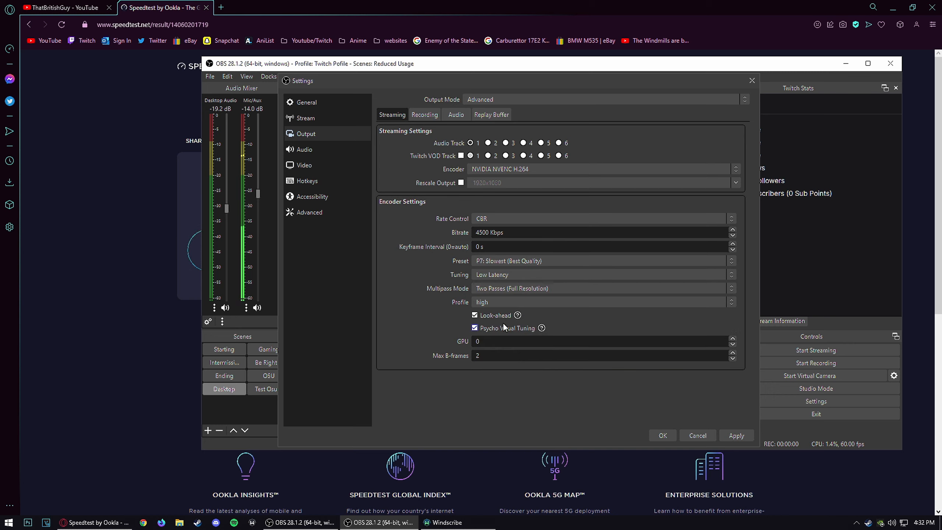
Step: Review the available Tuning and Multipass Mode options and the Max B-frames setting for the encoder
click(485, 278)
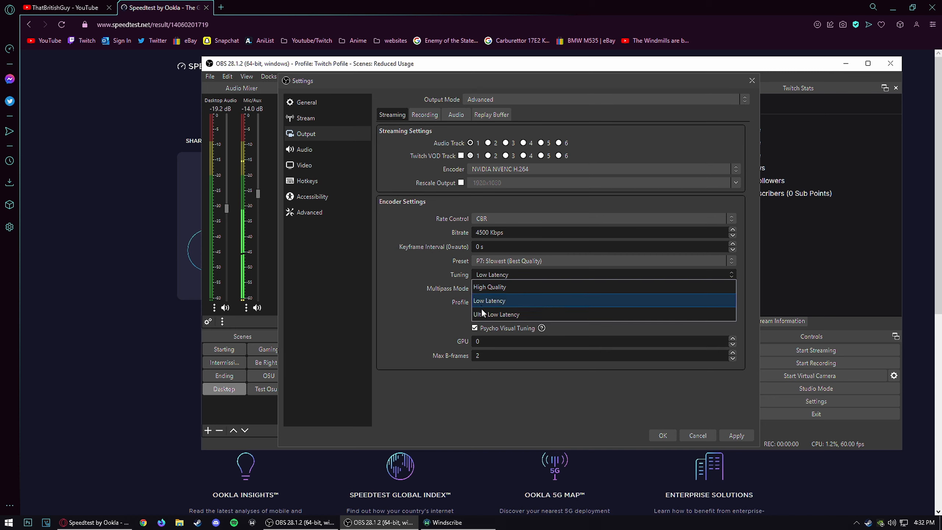
click(498, 272)
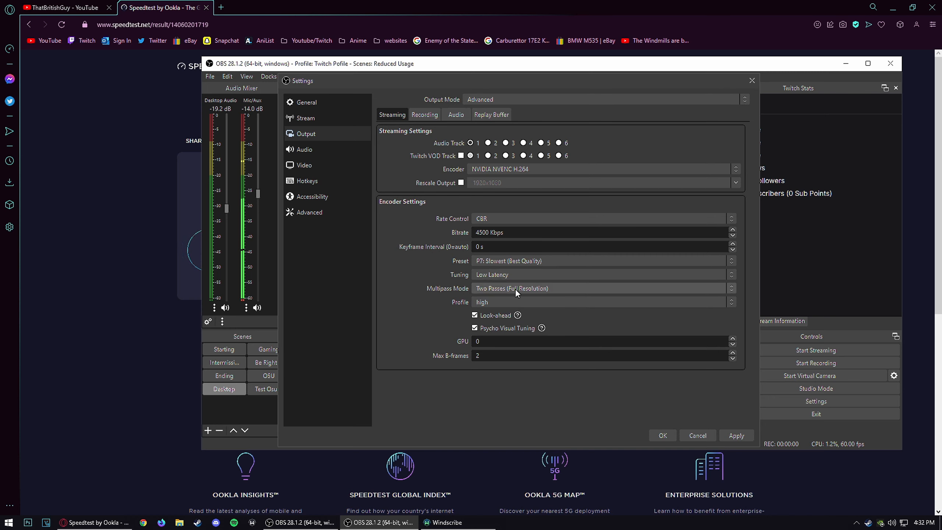
click(488, 274)
click(494, 276)
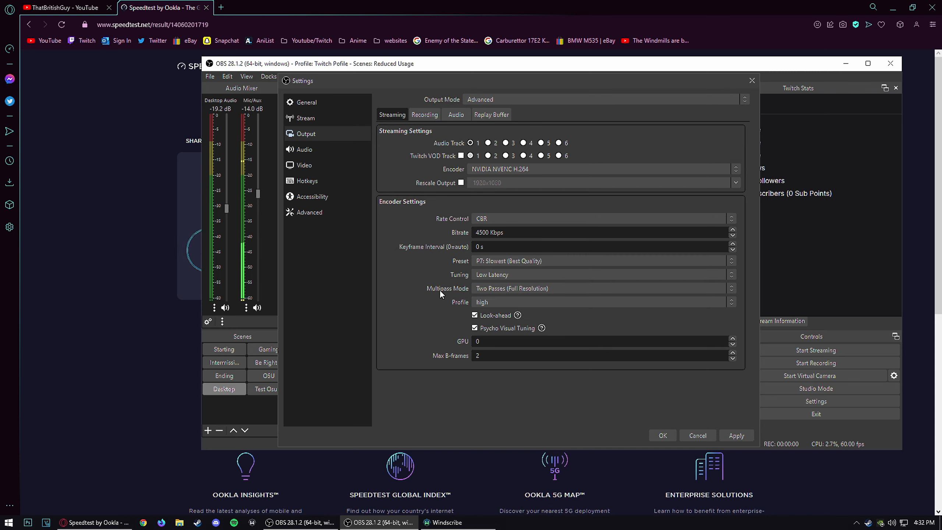
click(486, 289)
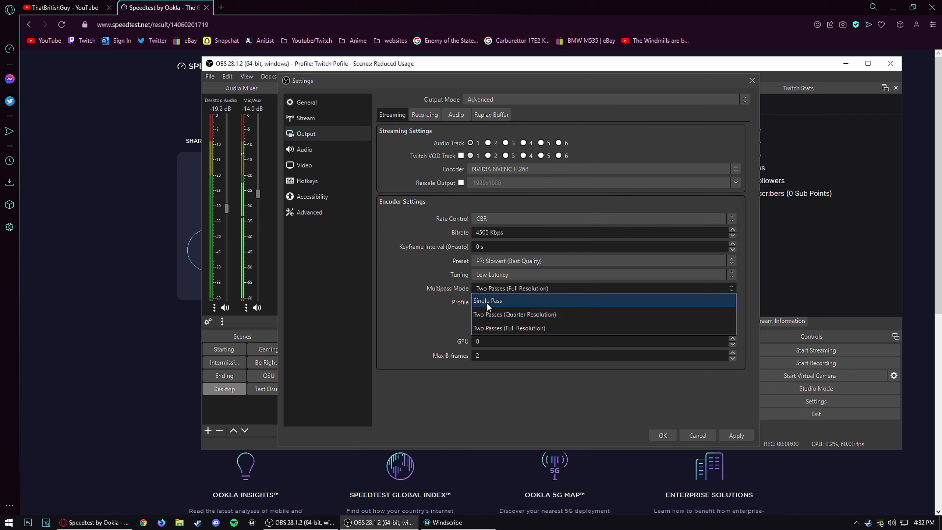
click(489, 288)
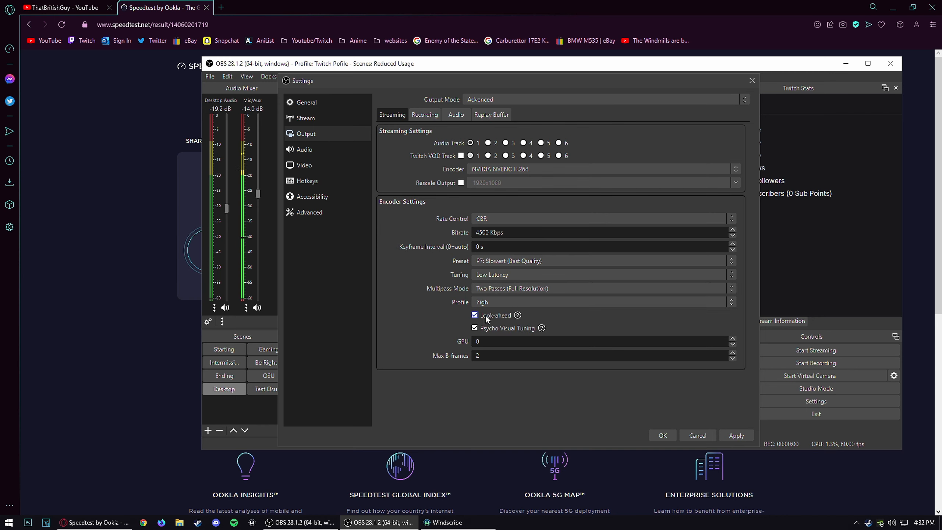
mouse_move(488, 328)
double_click(478, 356)
drag(501, 353, 472, 353)
Step: Check the available sample rates in the audio settings
click(341, 156)
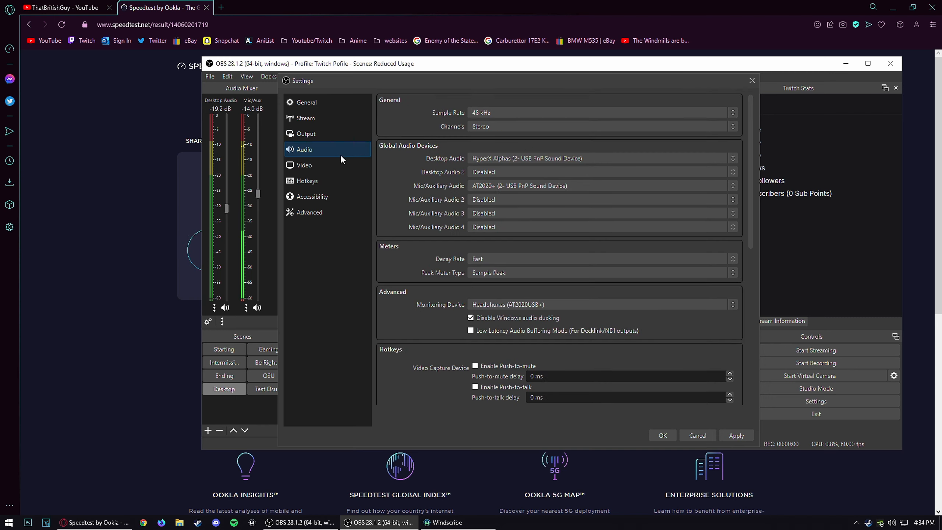
click(481, 113)
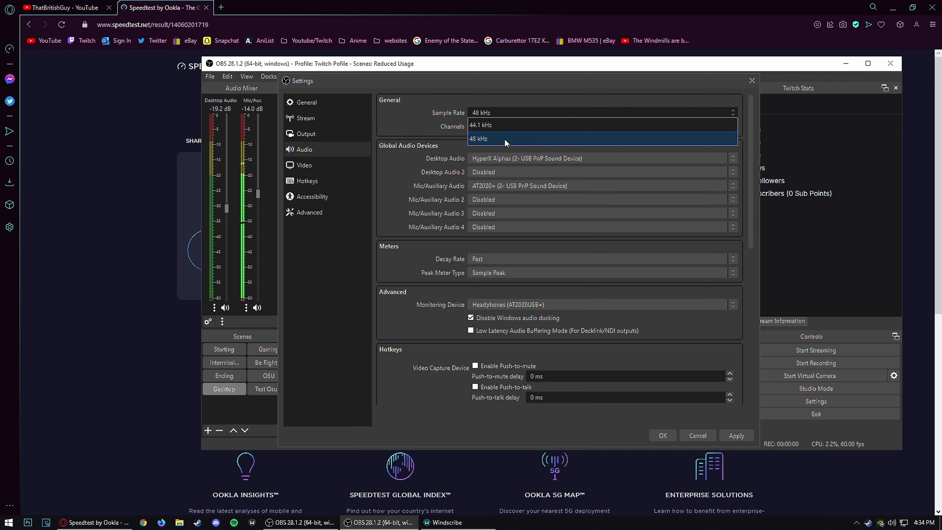
click(491, 78)
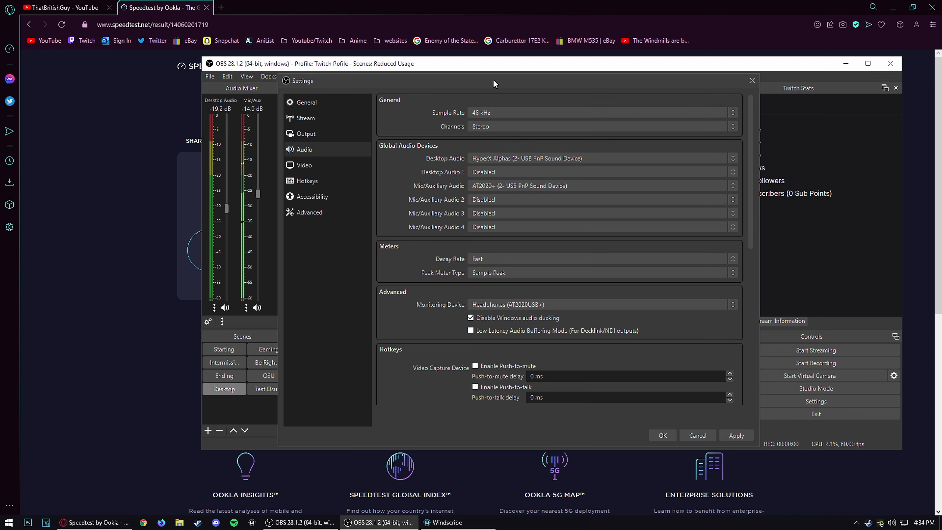
Step: Place the Windows Sound dialog beside the OBS settings and open the properties of the AT2020+ recording device
drag(490, 79, 345, 59)
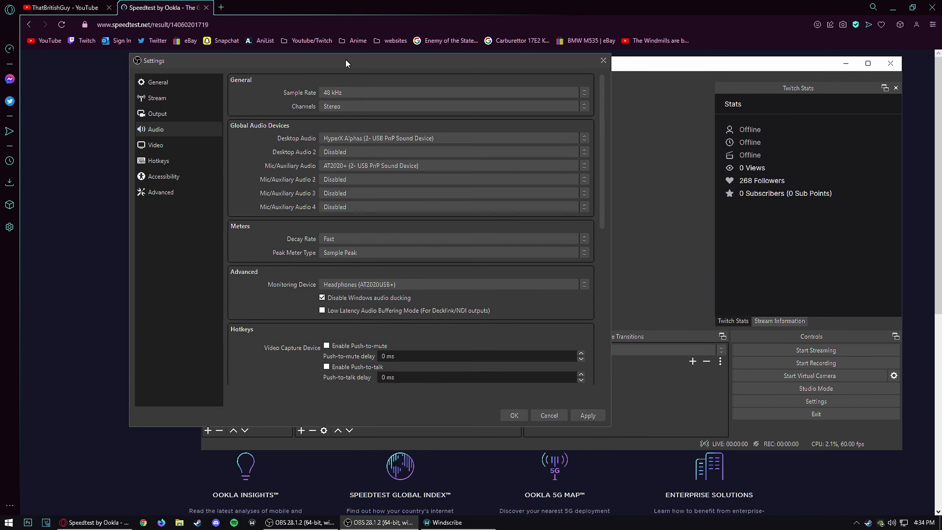
right_click(890, 523)
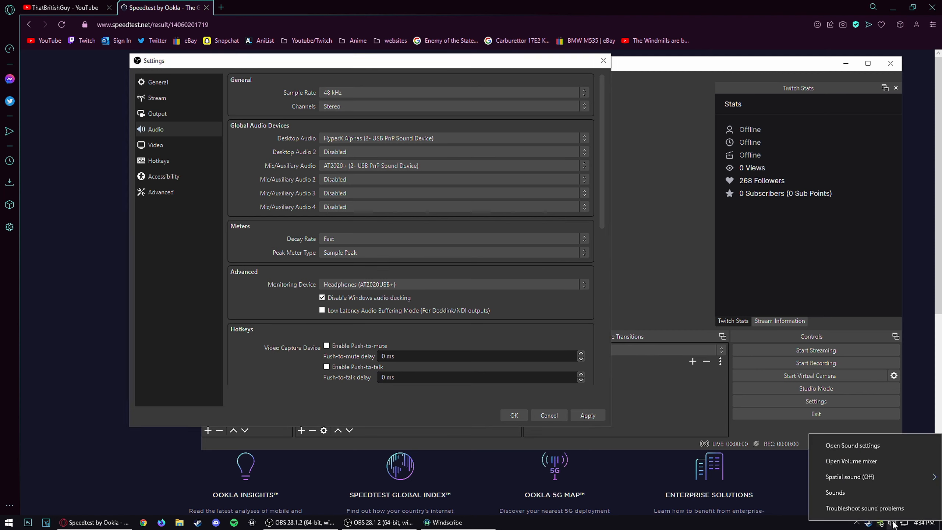
click(873, 493)
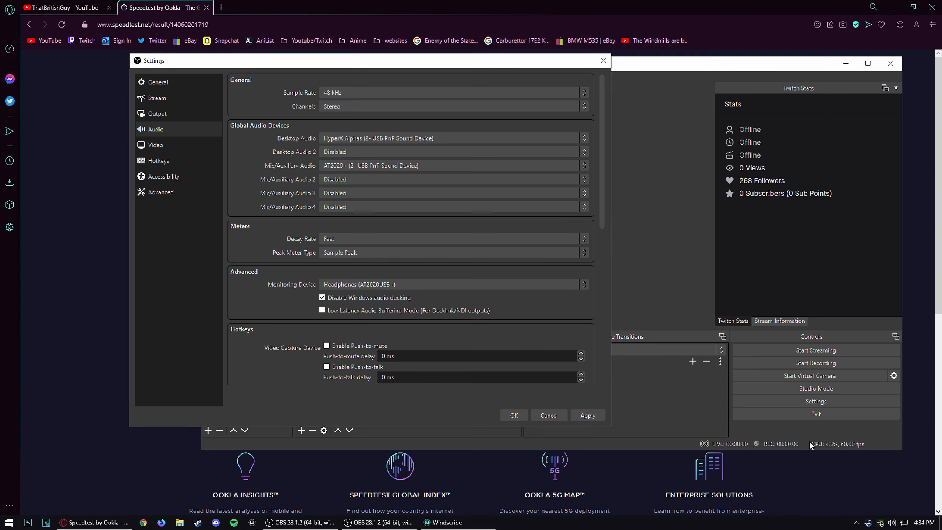
drag(175, 119, 670, 78)
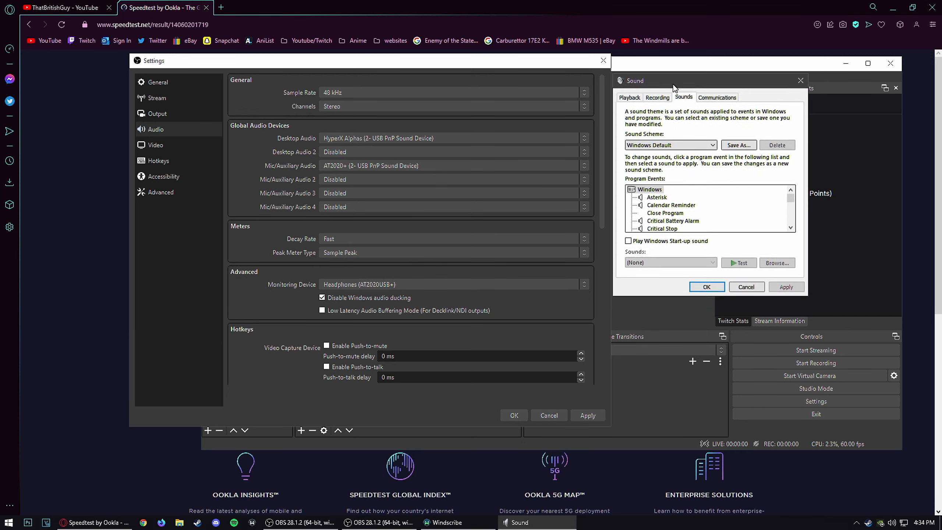
click(639, 97)
click(658, 96)
click(668, 134)
right_click(671, 138)
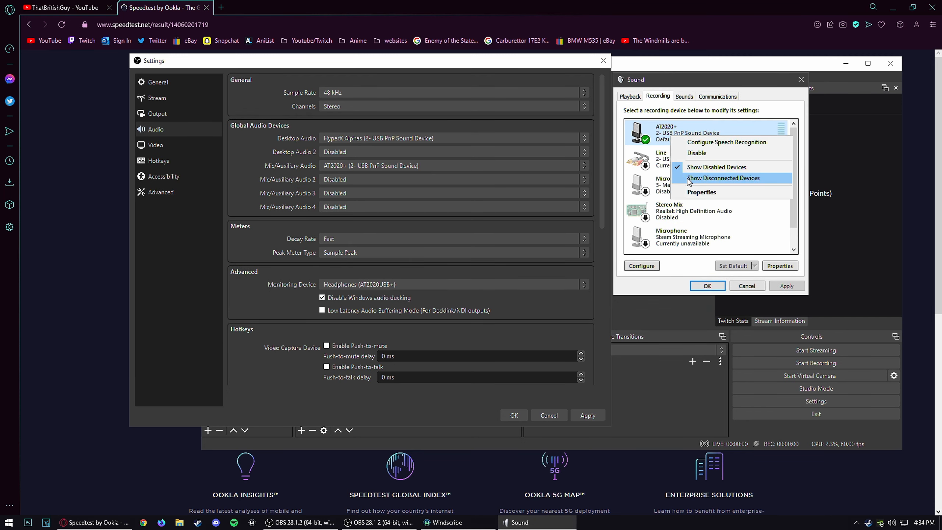
click(694, 193)
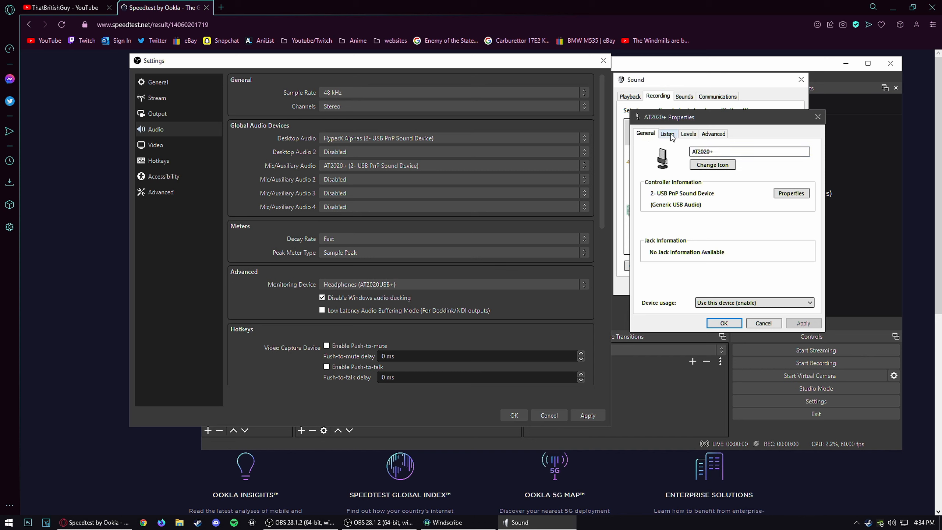
Step: Check the default format options for the AT2020+ microphone and close its properties without changes
click(714, 134)
click(703, 180)
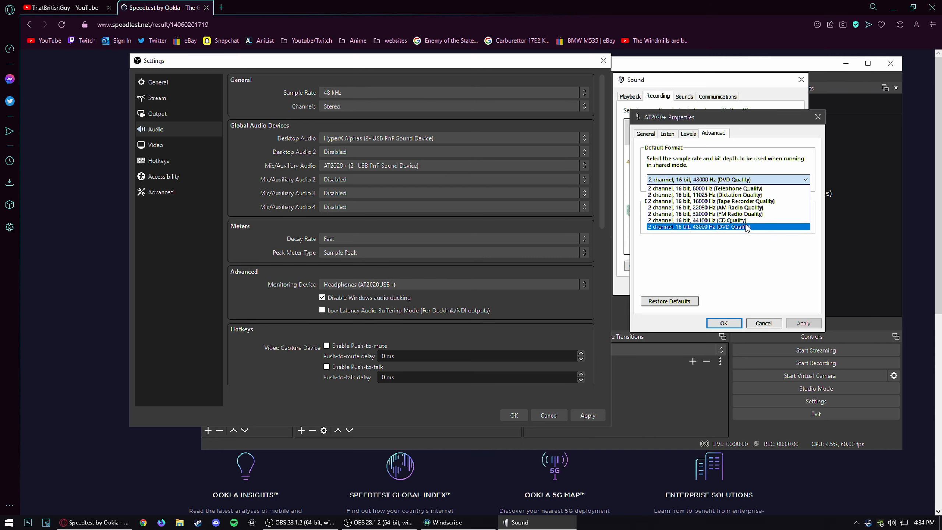
click(759, 323)
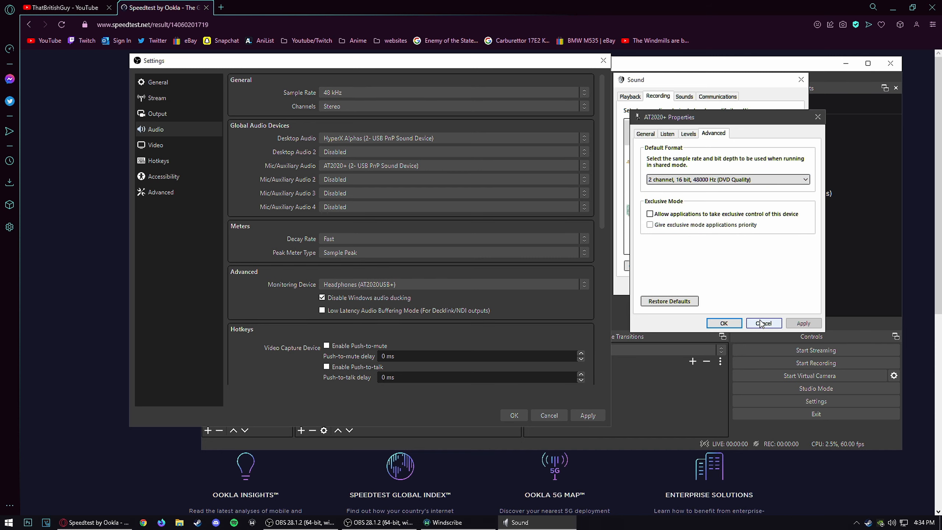
click(760, 323)
Step: Check the default format options of the HyperX Alphas playback device, then close the Windows Sound dialog without changes
click(633, 97)
right_click(670, 133)
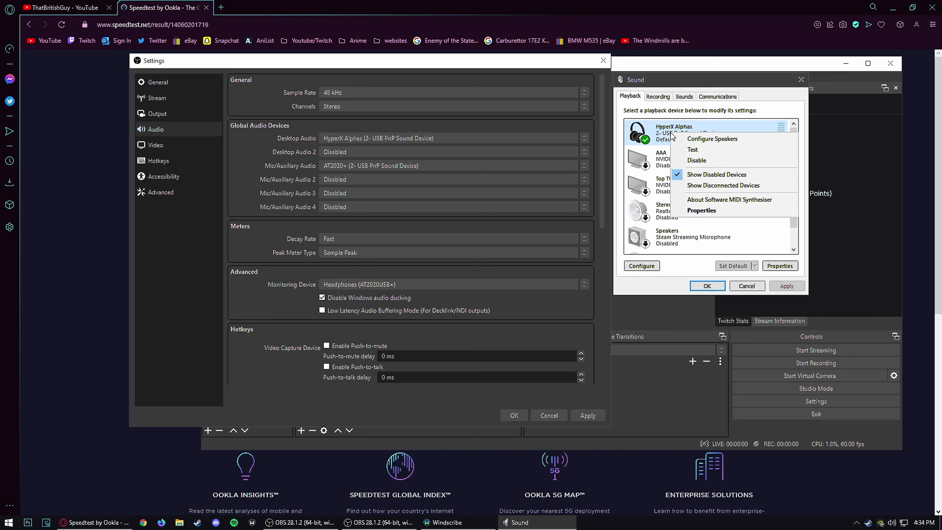
click(714, 218)
click(733, 133)
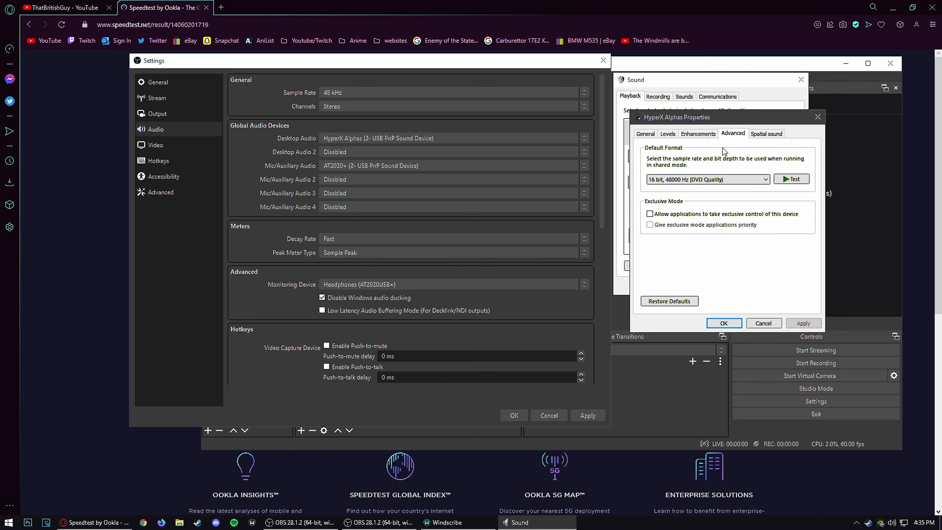
click(705, 180)
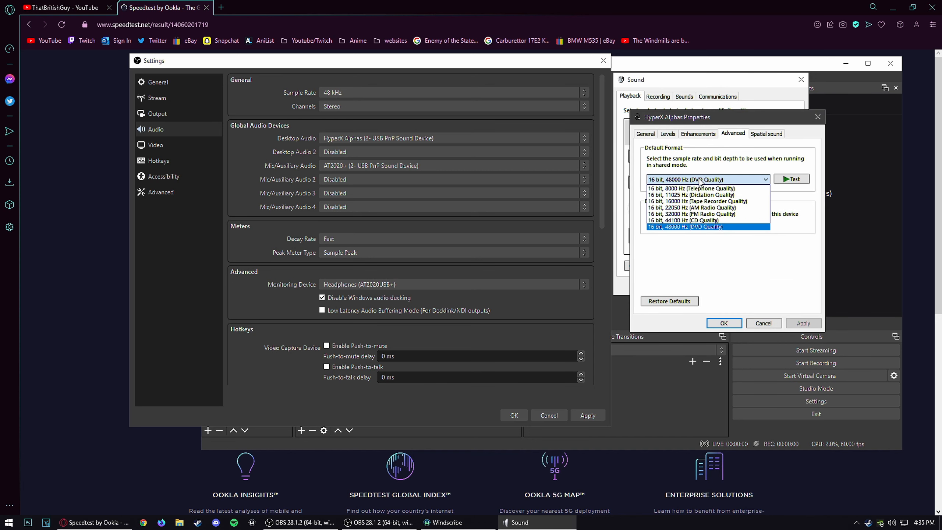
click(716, 237)
click(764, 322)
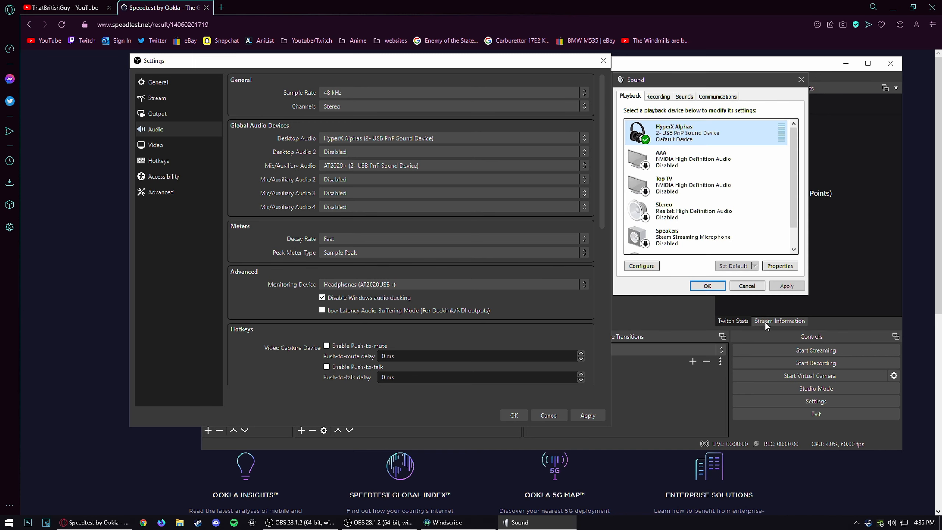
click(744, 291)
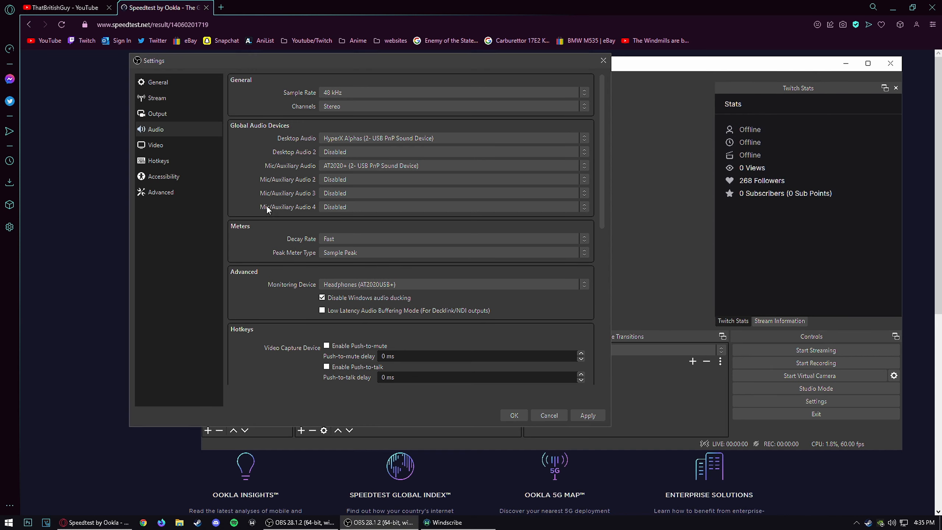
Step: Review the remaining audio settings, including the monitoring and push-to-talk options
scroll(267, 252, down, 3)
scroll(268, 253, down, 10)
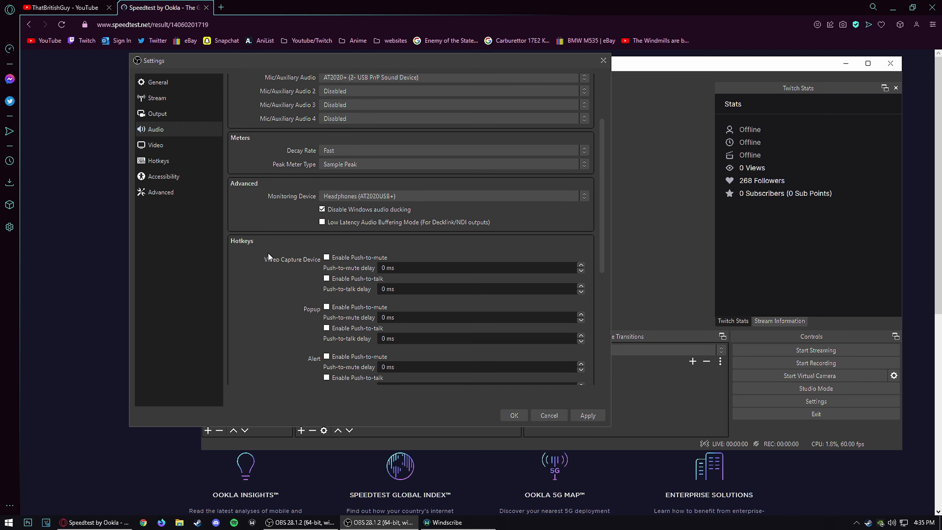
scroll(269, 256, up, 6)
scroll(272, 262, up, 8)
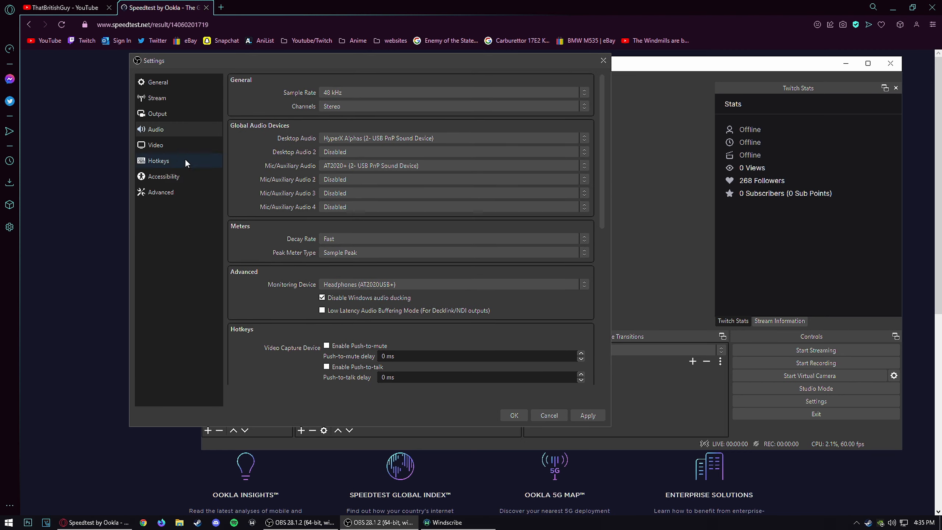
Step: Switch the common FPS value in the video settings to 29.97 and back to 60
click(185, 146)
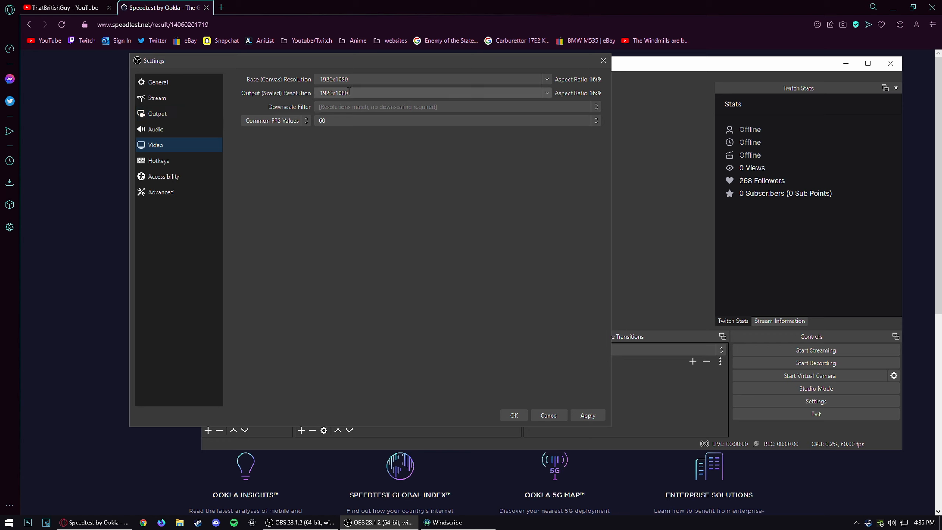
click(343, 123)
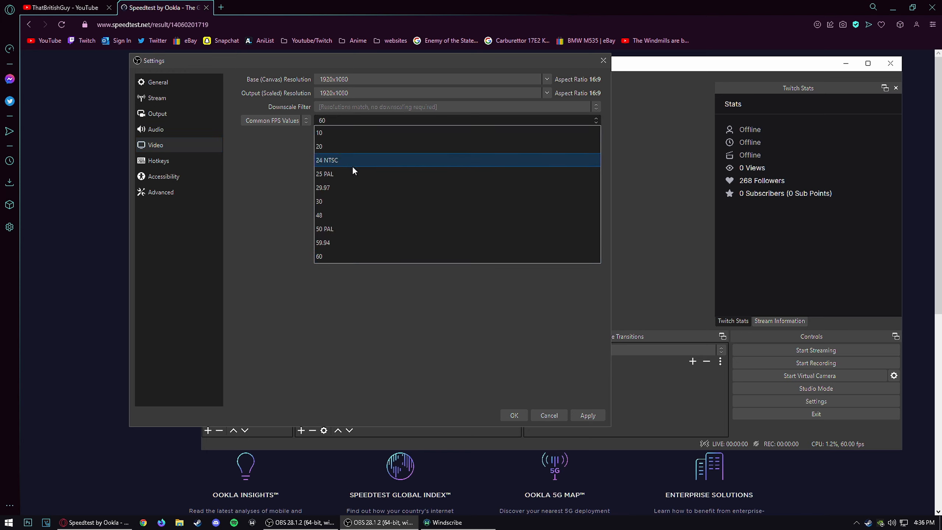
click(358, 187)
click(349, 120)
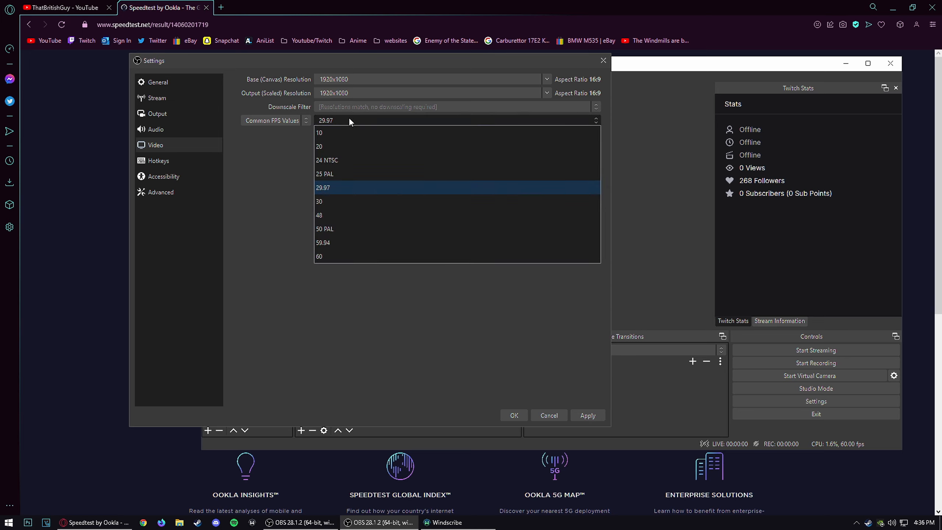
click(345, 256)
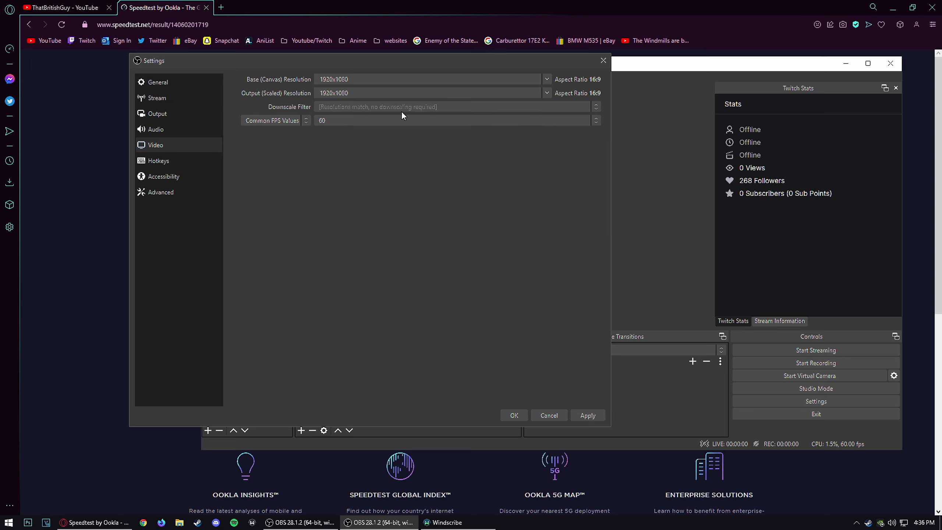
Step: Set the output (scaled) resolution to 1280x720
click(546, 92)
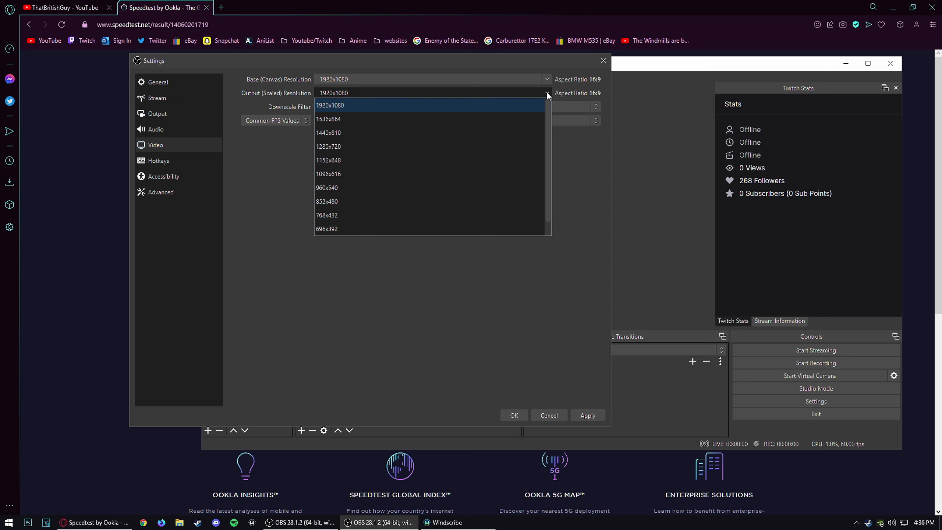
click(483, 146)
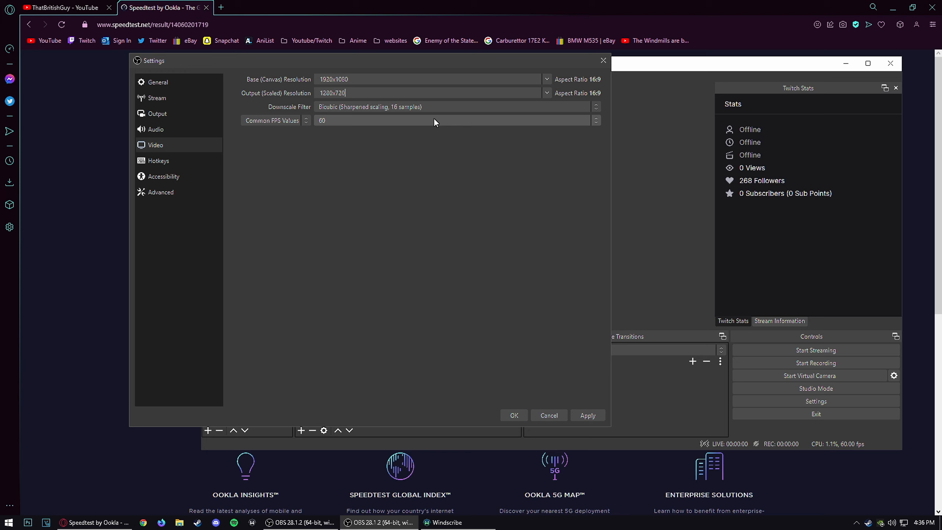
click(547, 93)
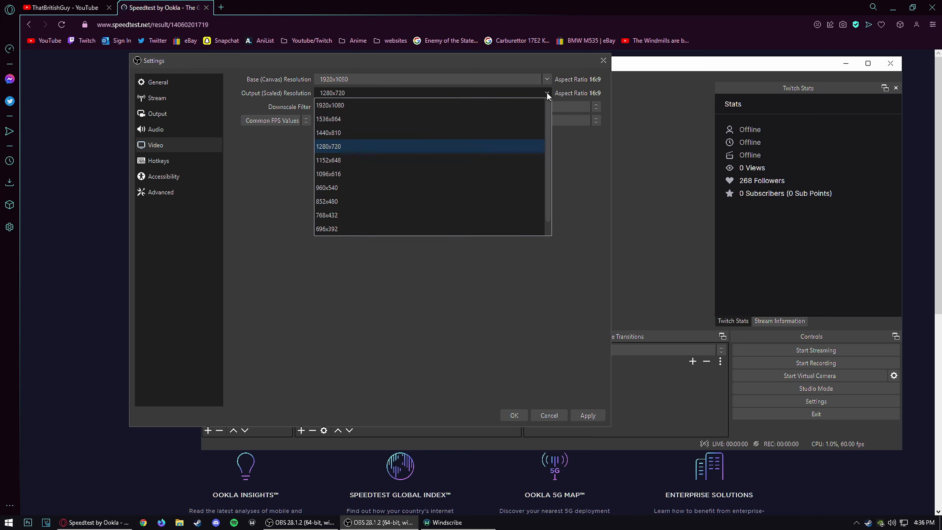
click(547, 92)
Step: Enter a custom output (scaled) resolution of 1600x900
drag(372, 93, 263, 92)
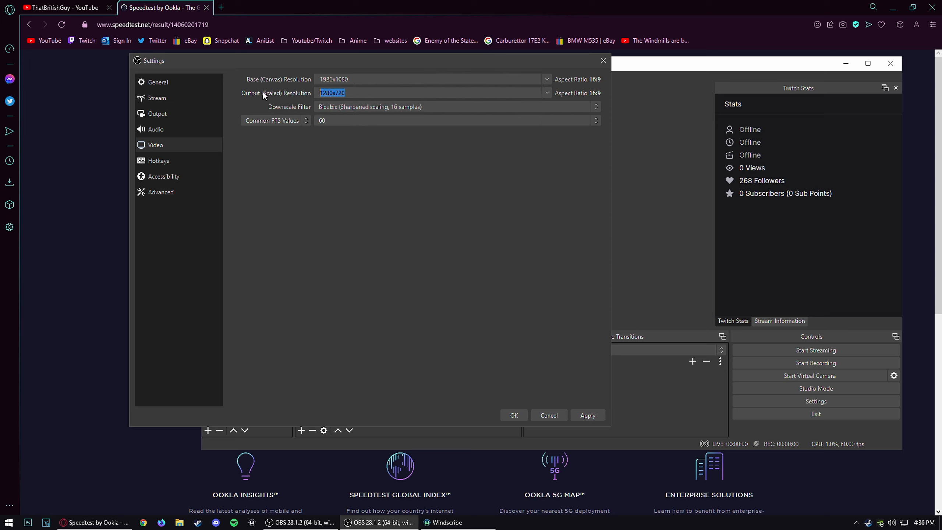
text(1600x900)
mouse_move(351, 93)
mouse_down()
mouse_move(331, 94)
mouse_move(352, 94)
mouse_up()
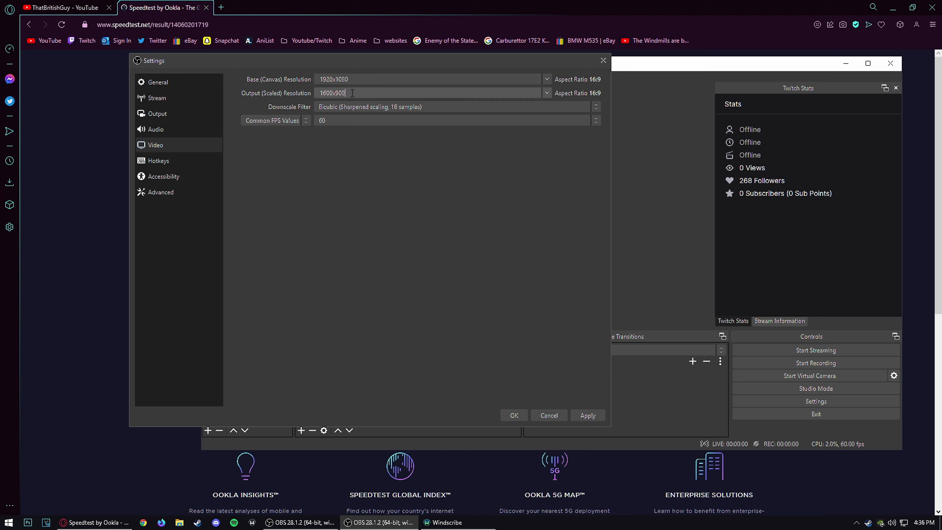
click(346, 120)
Step: Check the streaming bitrate in the output settings and return to the video settings
click(180, 115)
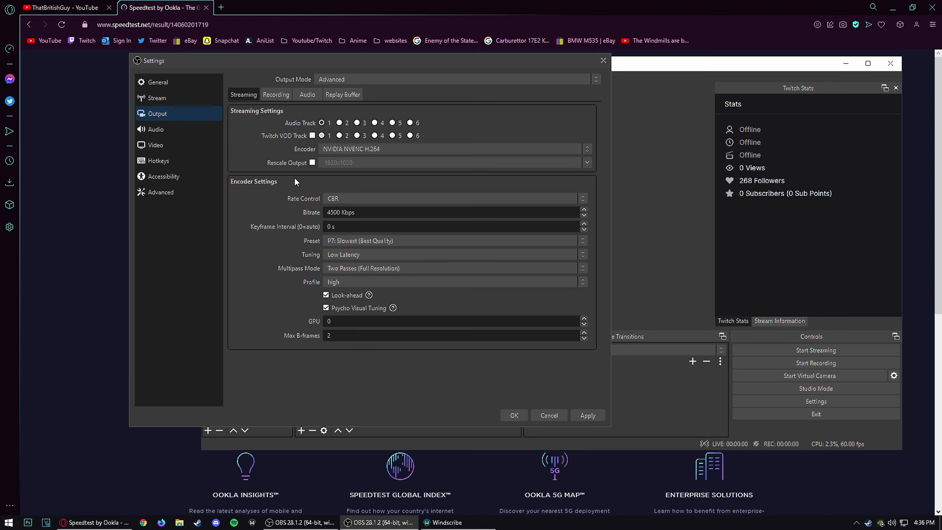
drag(340, 210, 304, 211)
click(176, 139)
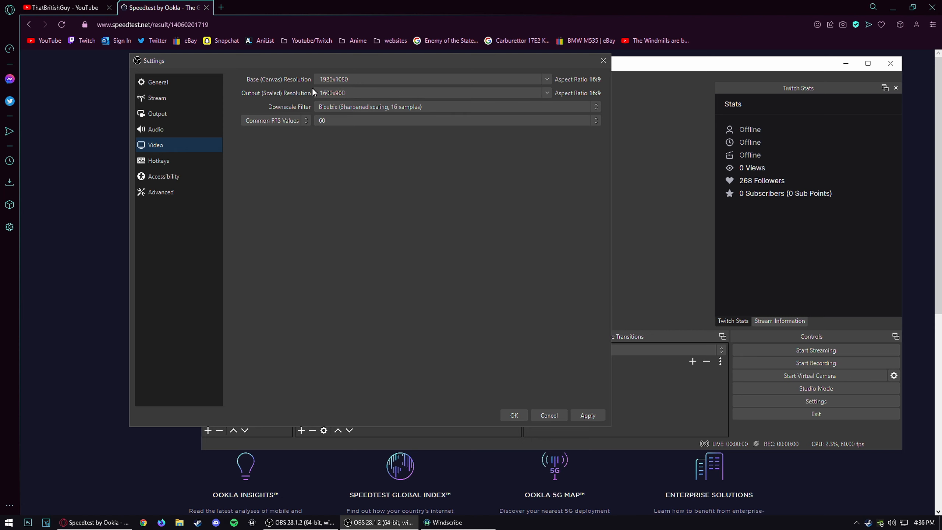
Step: Review the colour range options in the advanced settings, keeping Full selected
click(187, 194)
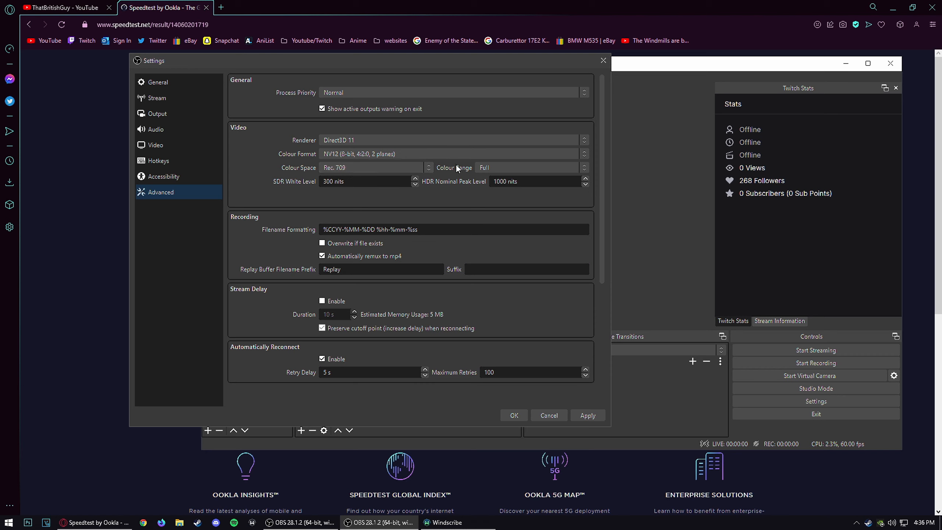
click(477, 167)
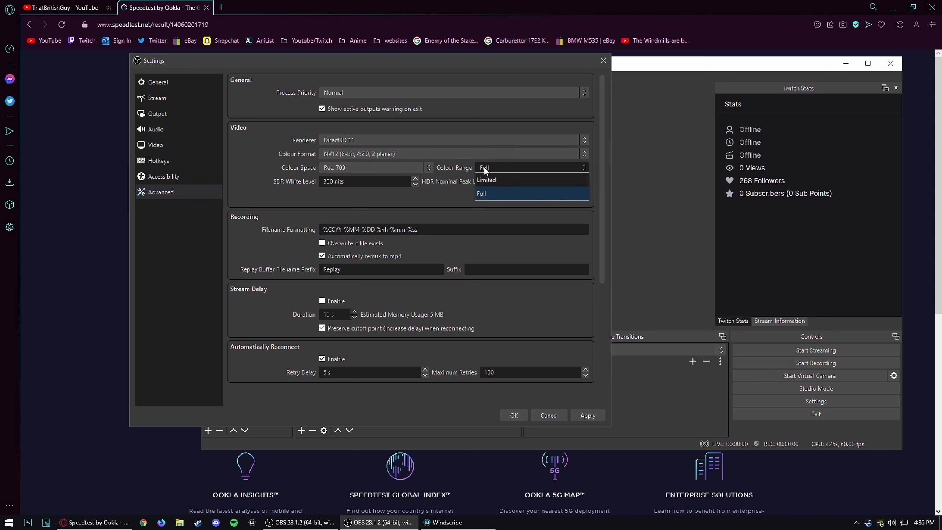
click(488, 193)
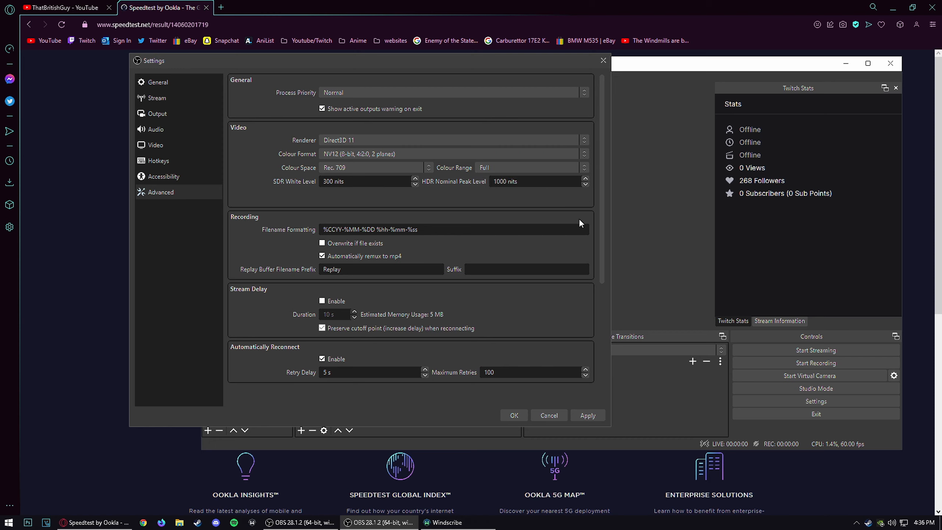
Step: Examine the network option for dynamically changing the bitrate to manage congestion
drag(603, 224, 608, 326)
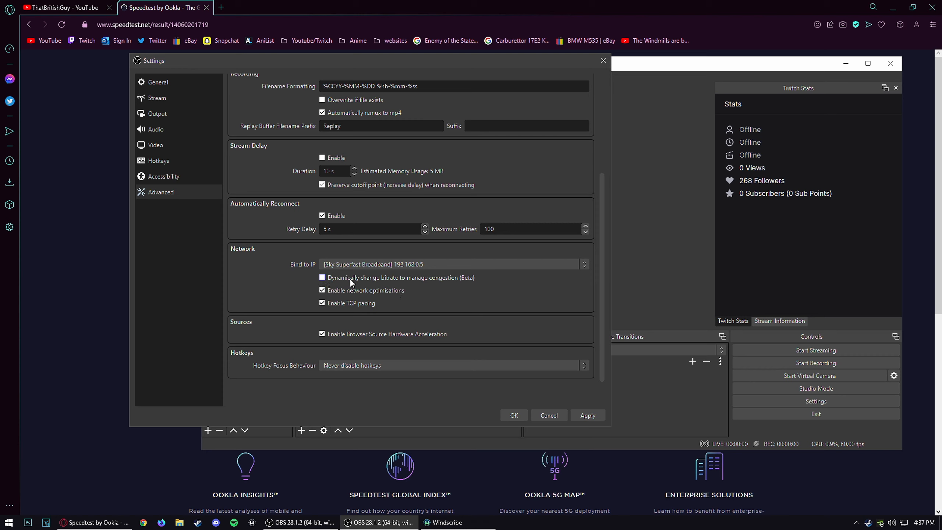
mouse_move(359, 278)
mouse_move(469, 279)
Step: Review the general settings down to the Multiview options and close the settings without saving
click(162, 83)
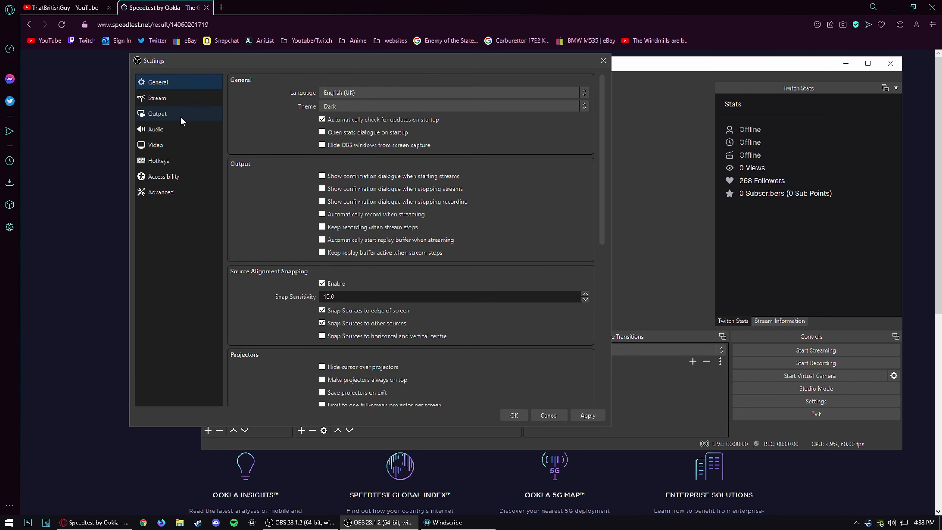
scroll(248, 213, down, 9)
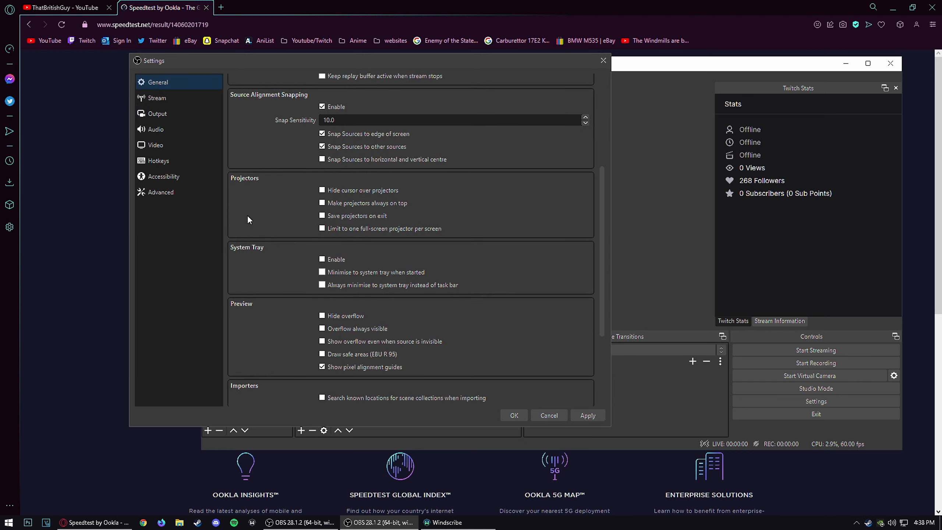
scroll(248, 220, down, 2)
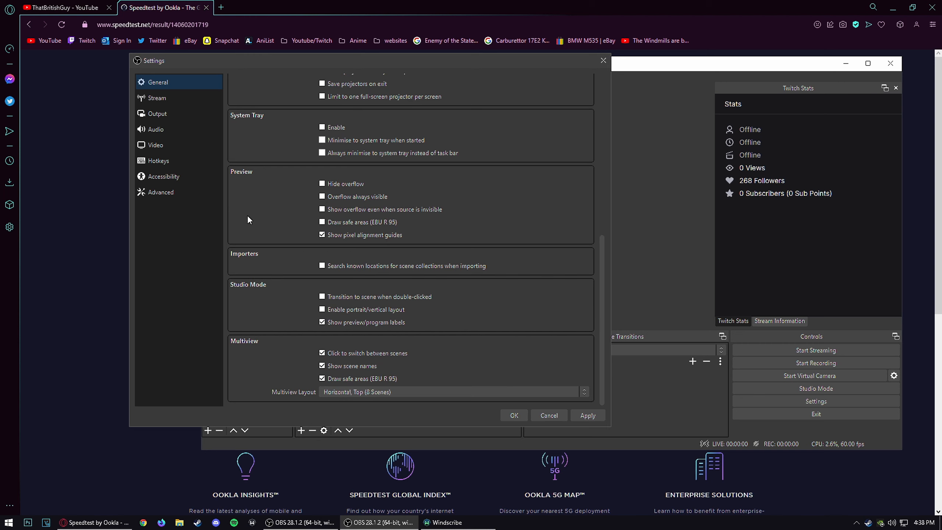
click(548, 414)
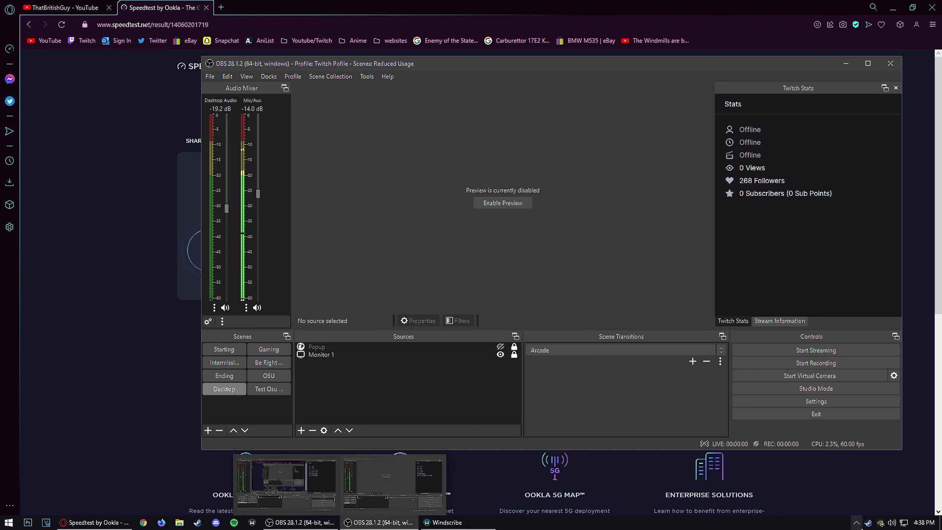
Step: Open the Windows Sound dialog and bring up the properties of the AT2020+ recording device
right_click(892, 523)
click(878, 500)
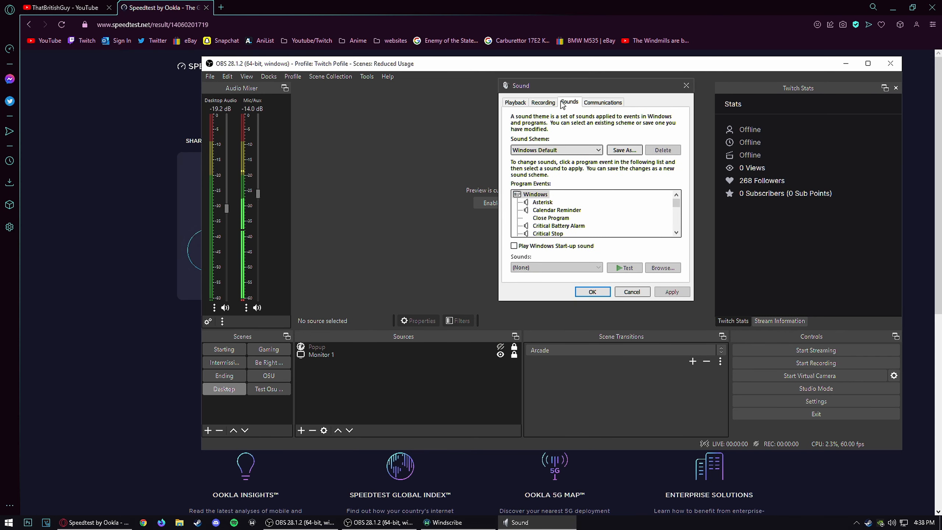
click(543, 103)
click(563, 144)
right_click(563, 144)
click(601, 202)
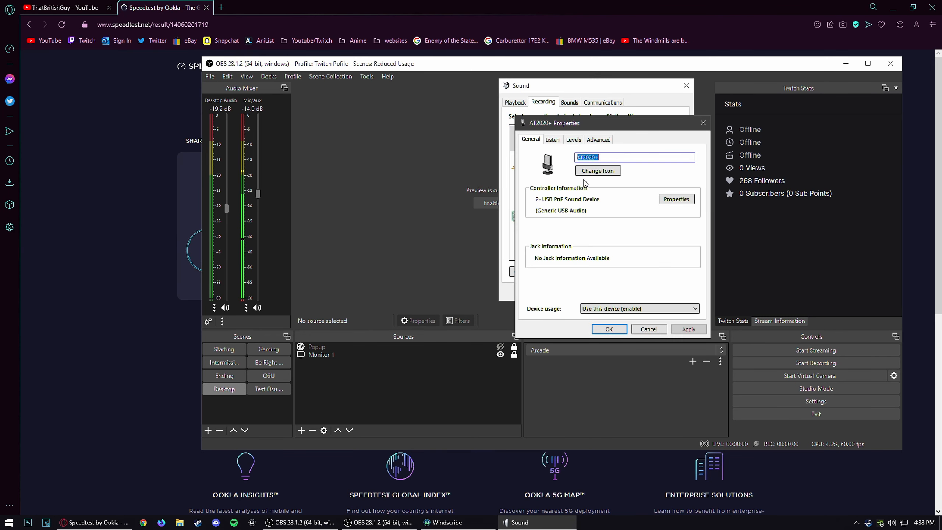
Step: Check the AT2020+ microphone's input level, then confirm and close both sound dialogs
click(573, 140)
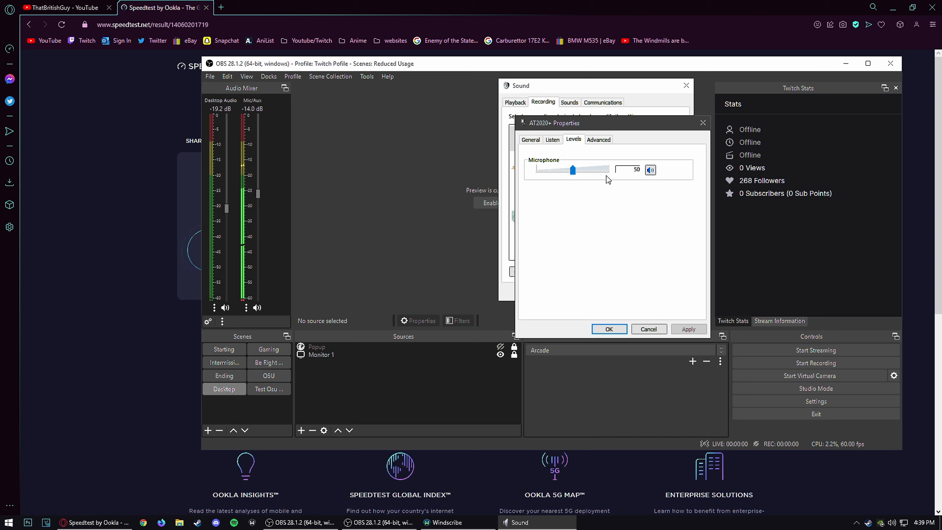
click(609, 328)
click(593, 292)
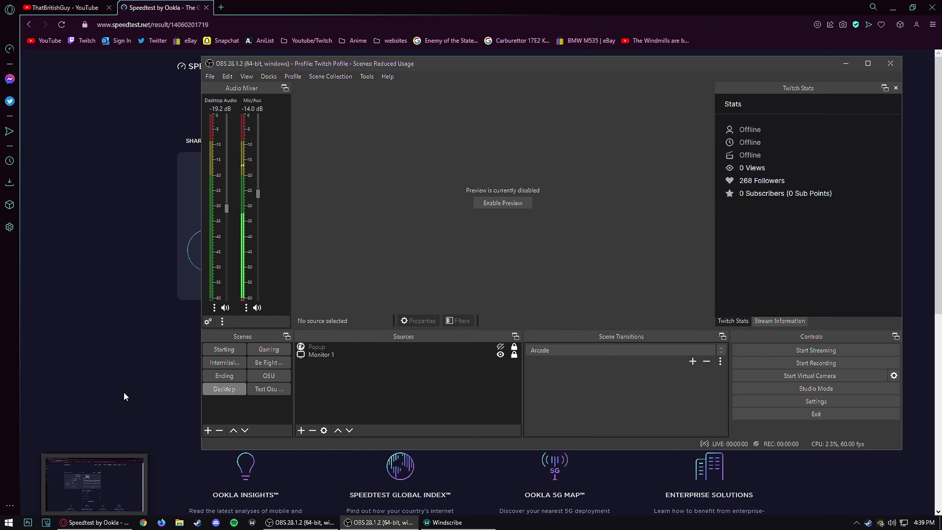
Step: Play the channel's music visualizer video from about 0:21 and minimize the browser to watch the OBS audio mixer
click(97, 8)
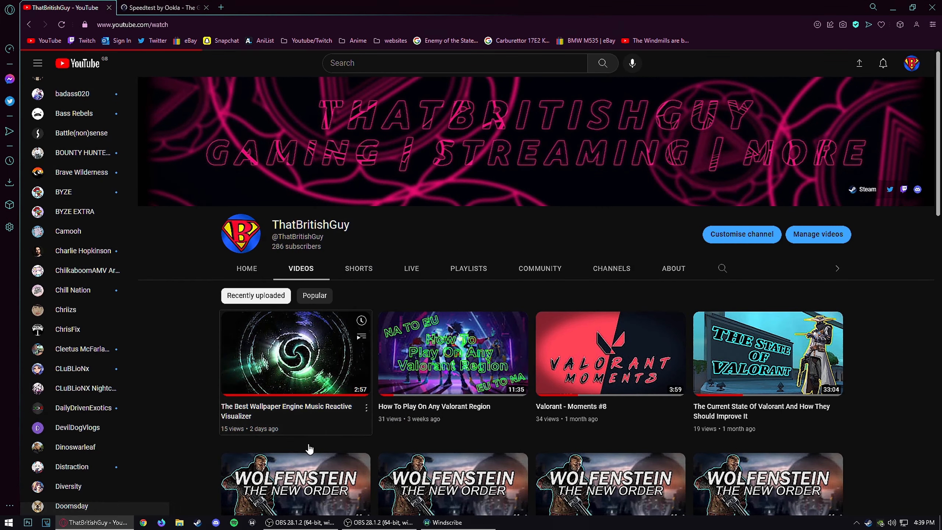
click(278, 350)
drag(139, 431, 142, 424)
click(141, 418)
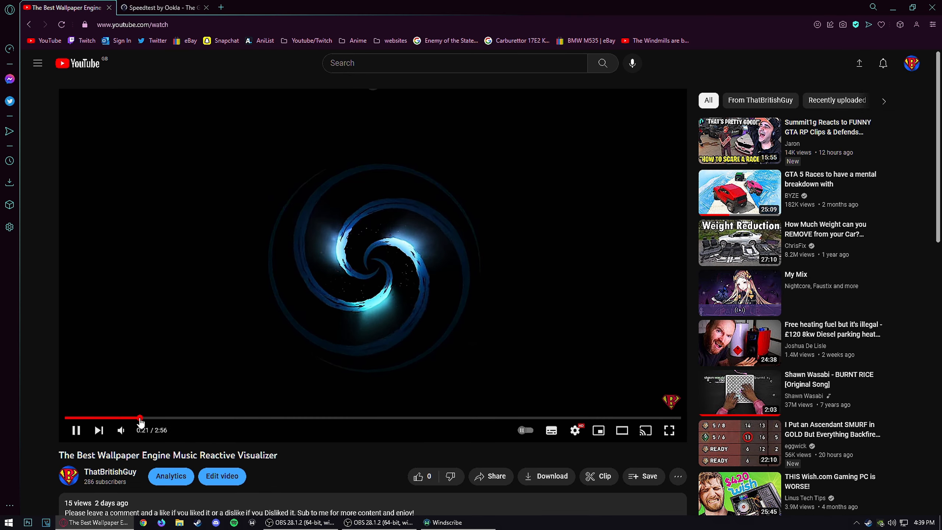
click(97, 523)
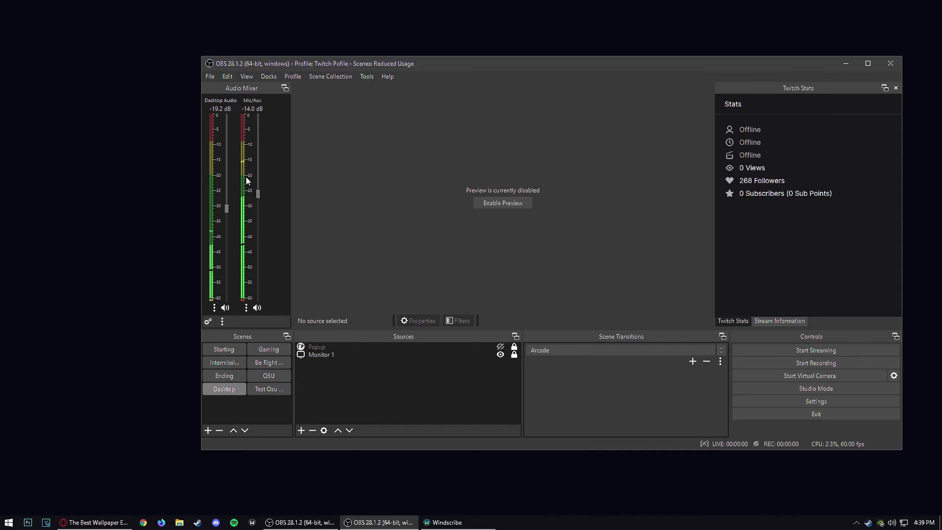
Step: Switch to the browser, pause the music visualizer video and minimize the browser to return to OBS
click(98, 521)
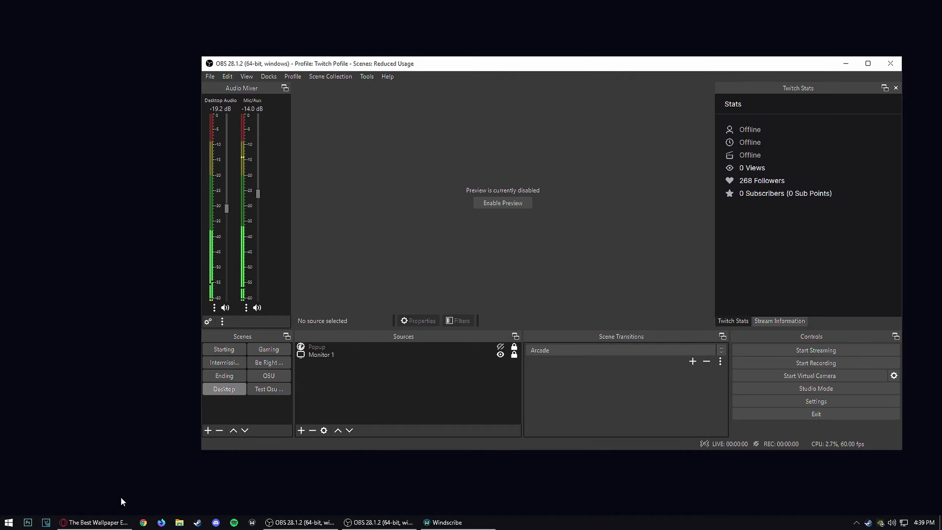
click(221, 371)
click(100, 521)
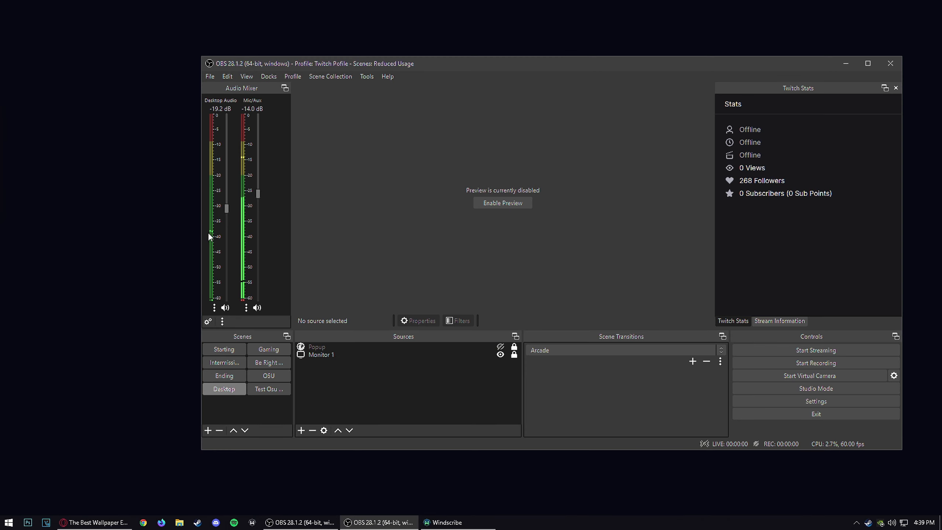
Step: Try the Mic/Aux volume lower and higher in the audio mixer and settle it at -11.7 dB
right_click(249, 198)
click(258, 194)
drag(259, 194, 259, 218)
drag(255, 220, 259, 179)
click(257, 187)
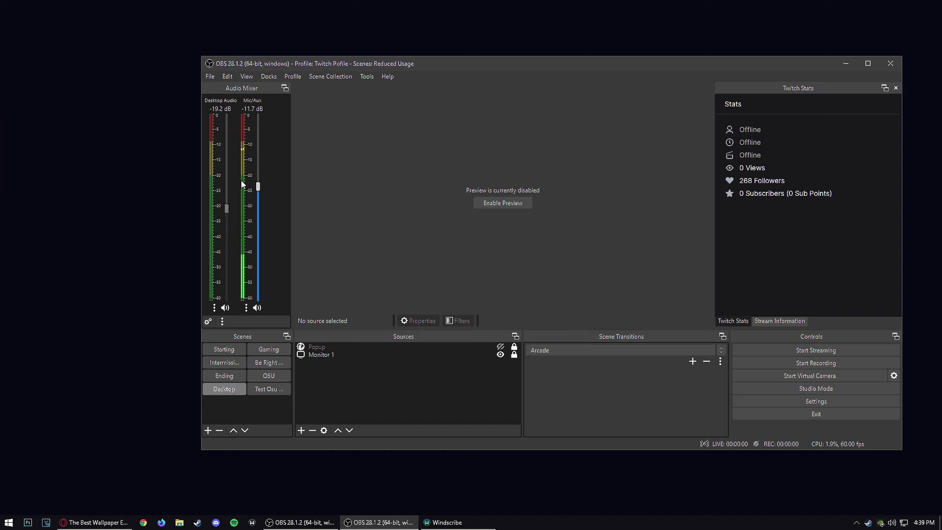
right_click(239, 188)
click(252, 197)
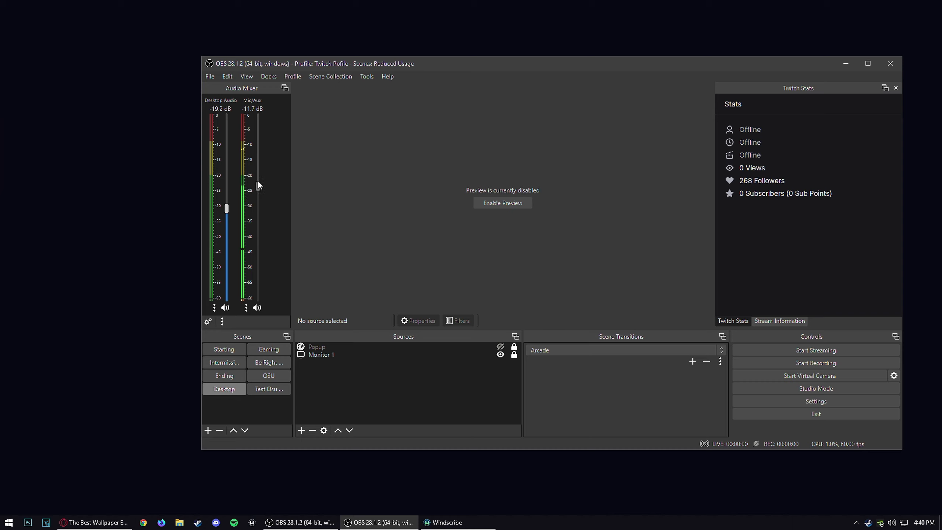
right_click(221, 205)
click(238, 212)
right_click(223, 206)
click(223, 208)
Step: Resume the visualizer video in the browser, mute the system sound and minimize the browser to return to OBS
click(91, 529)
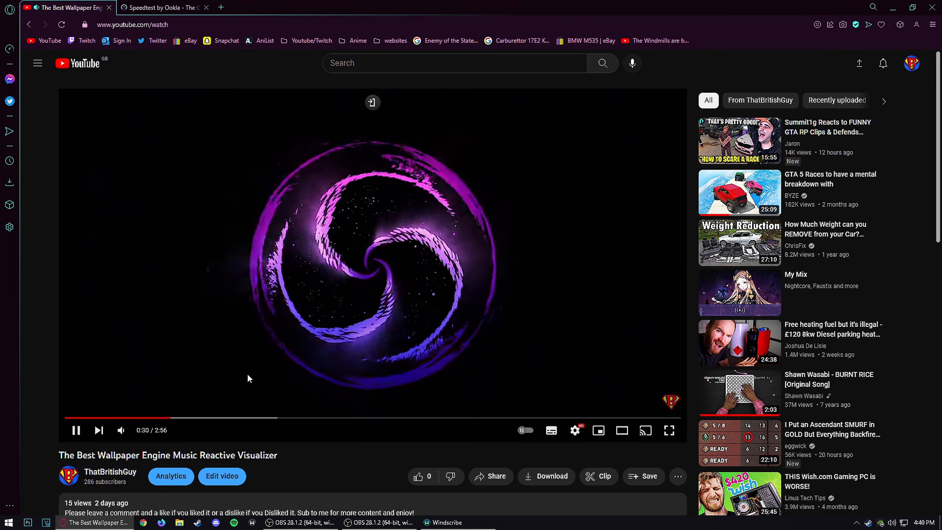
key(XF86AudioMute)
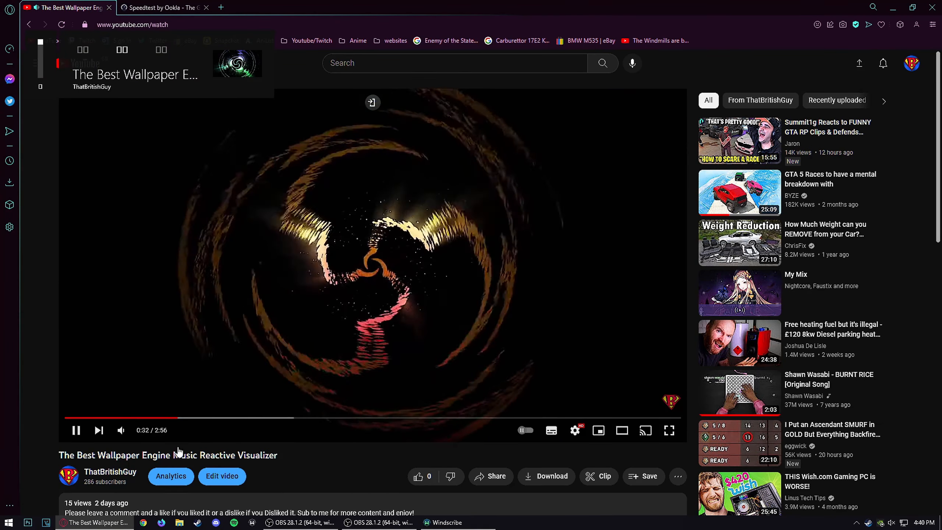
click(108, 523)
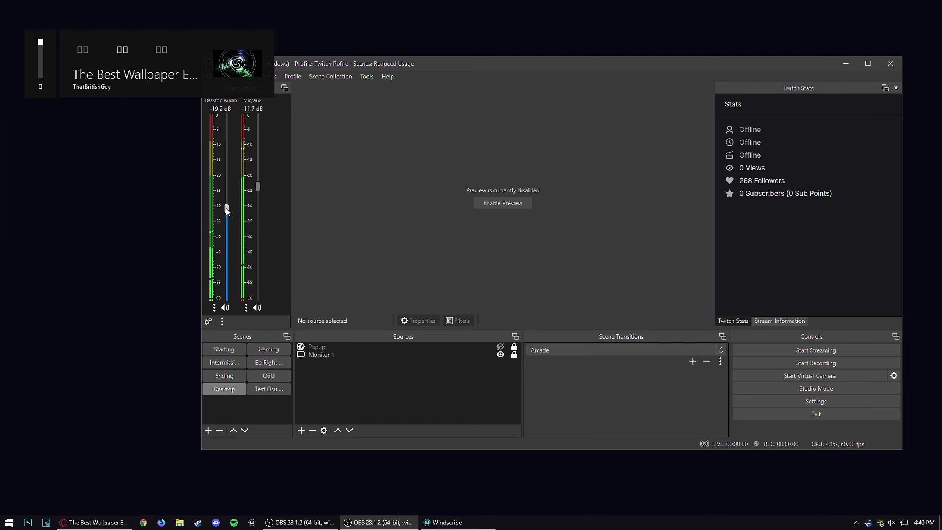
Step: Try the Desktop Audio volume at -1.9 dB in the audio mixer and settle it at -17.3 dB
drag(226, 208, 228, 136)
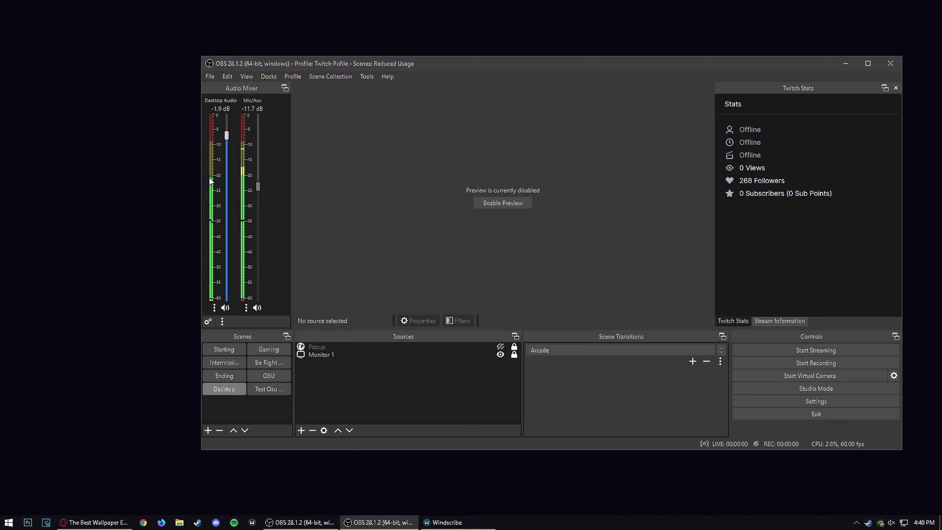
drag(227, 144, 227, 204)
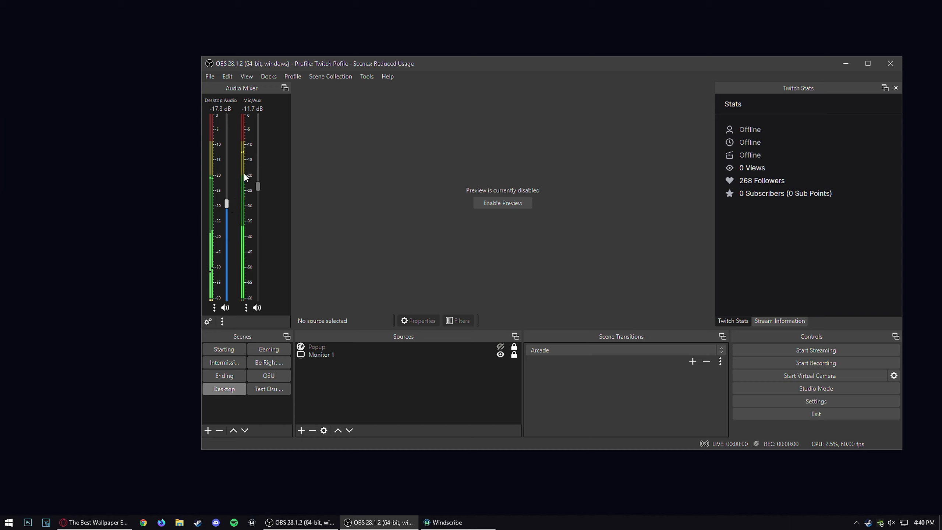
right_click(223, 220)
click(224, 224)
Step: Pause the playing visualizer video in the browser and go back to OBS
click(100, 522)
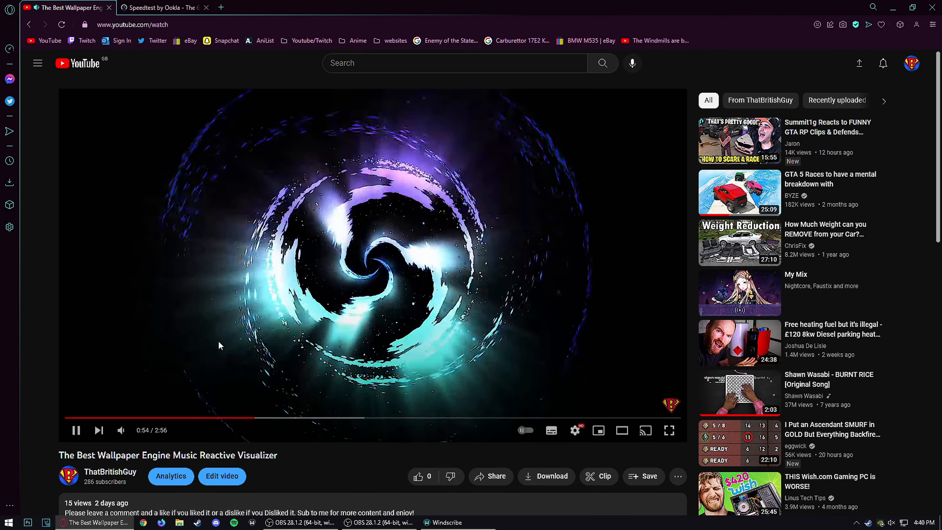
click(174, 377)
key(alt+Tab)
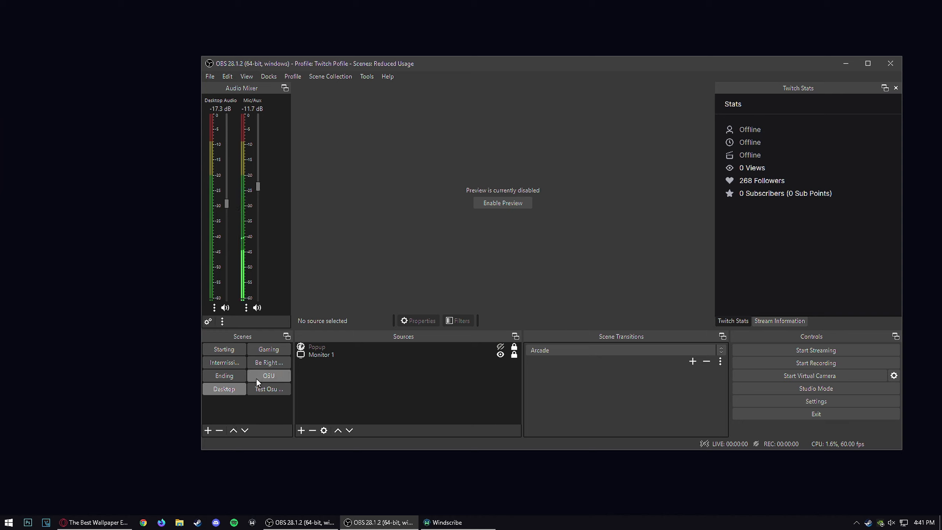
Step: Switch to the Gaming scene and open the filters of its Game Capture source
click(277, 349)
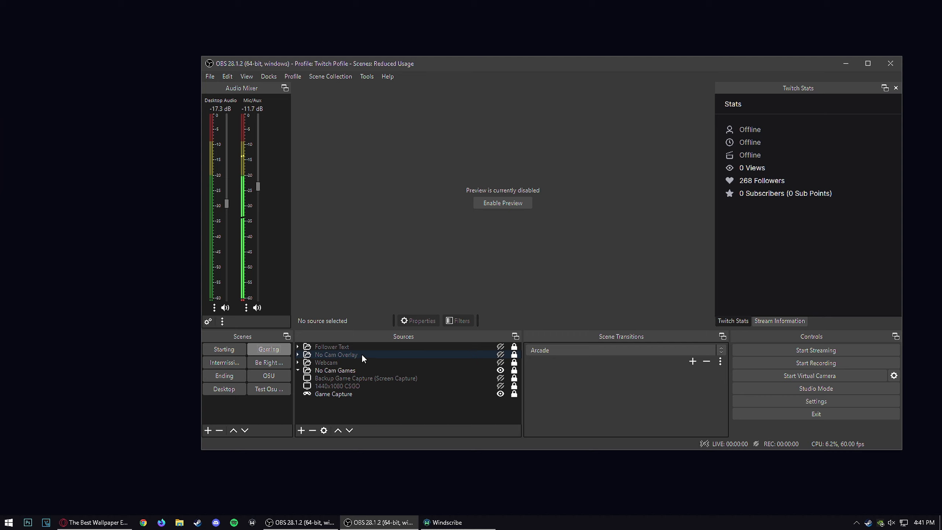
click(352, 379)
click(347, 393)
right_click(347, 393)
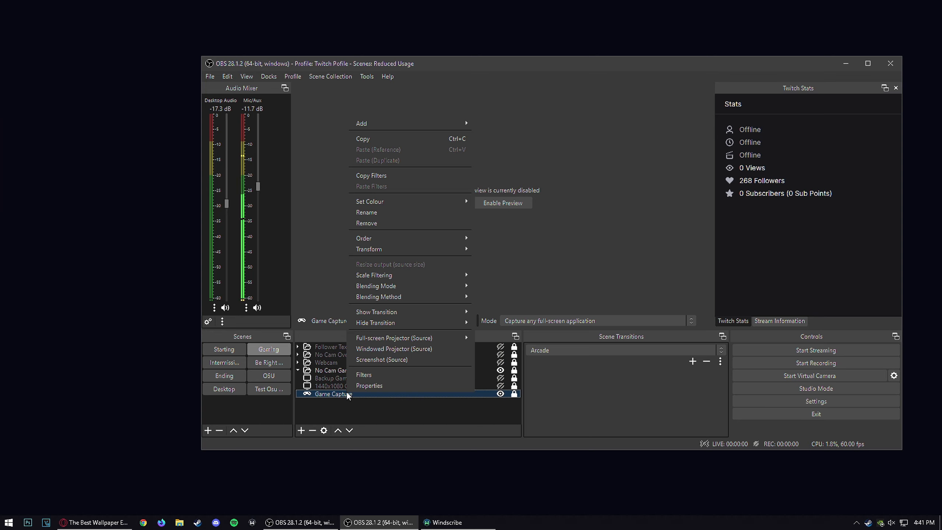
click(363, 374)
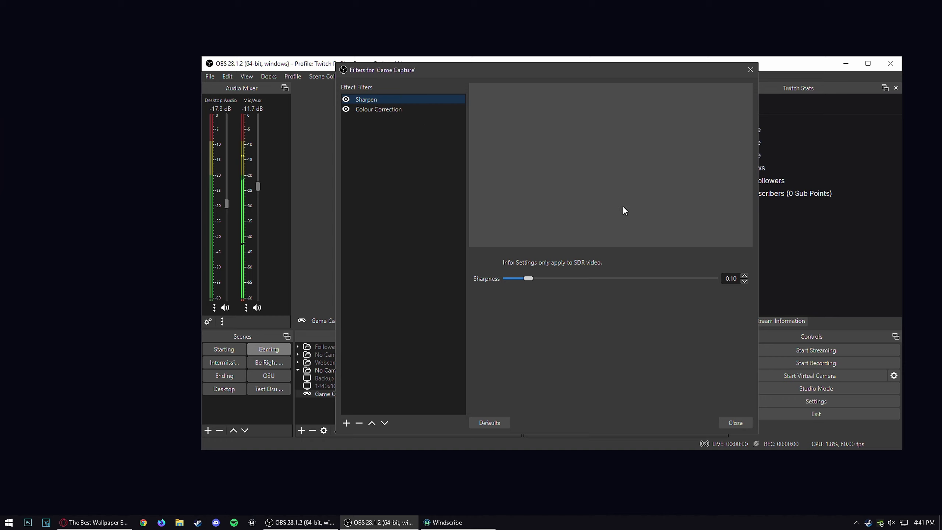
Step: Review the Colour Correction filter's settings for Game Capture and close the filters window
click(402, 109)
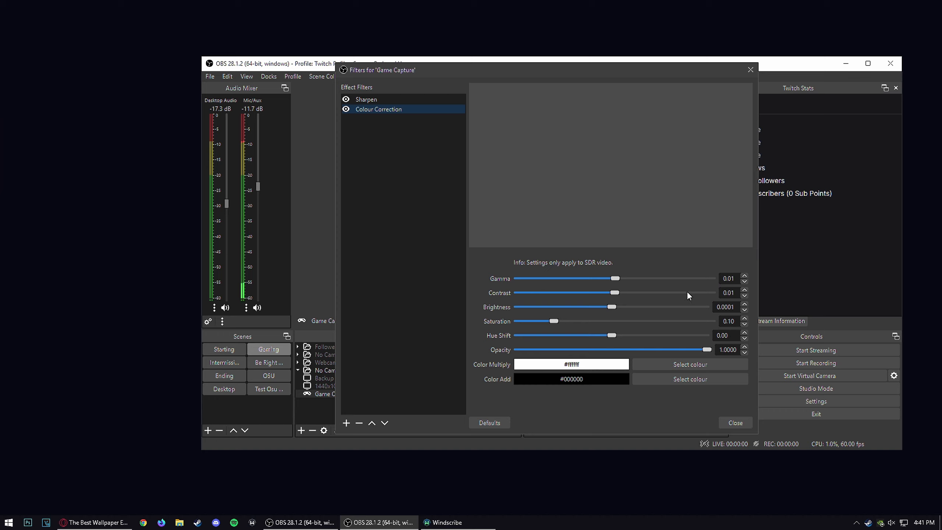
click(404, 184)
click(732, 426)
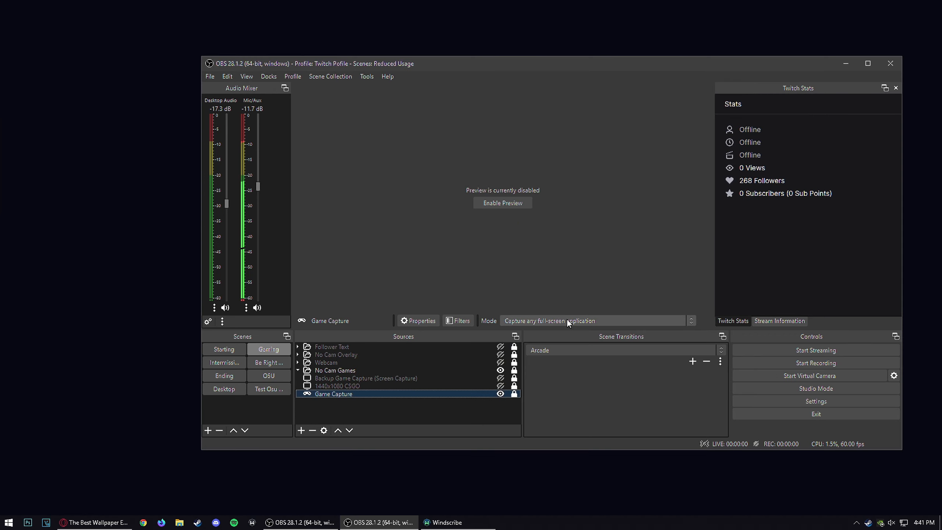